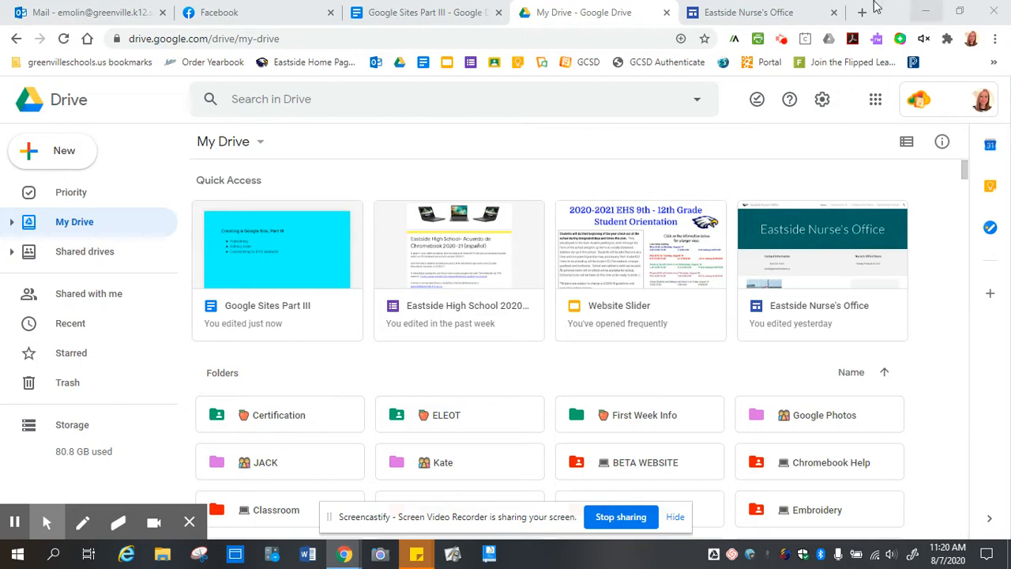
Switch to the Google Sites Part III document's browser tab.
click(396, 15)
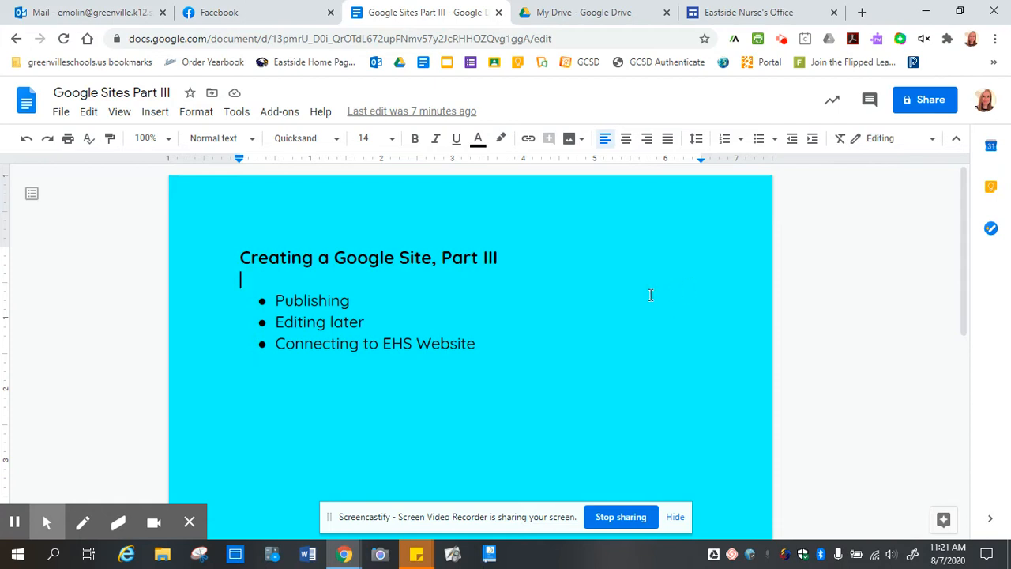
Point out the Editing later and Connecting to EHS Website items, then return to My Drive.
click(379, 321)
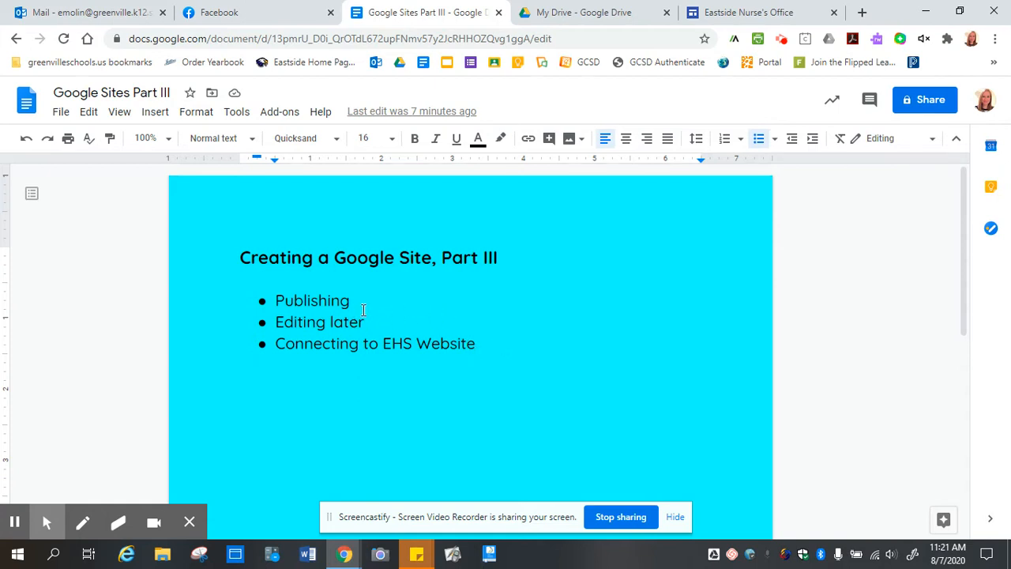
click(500, 340)
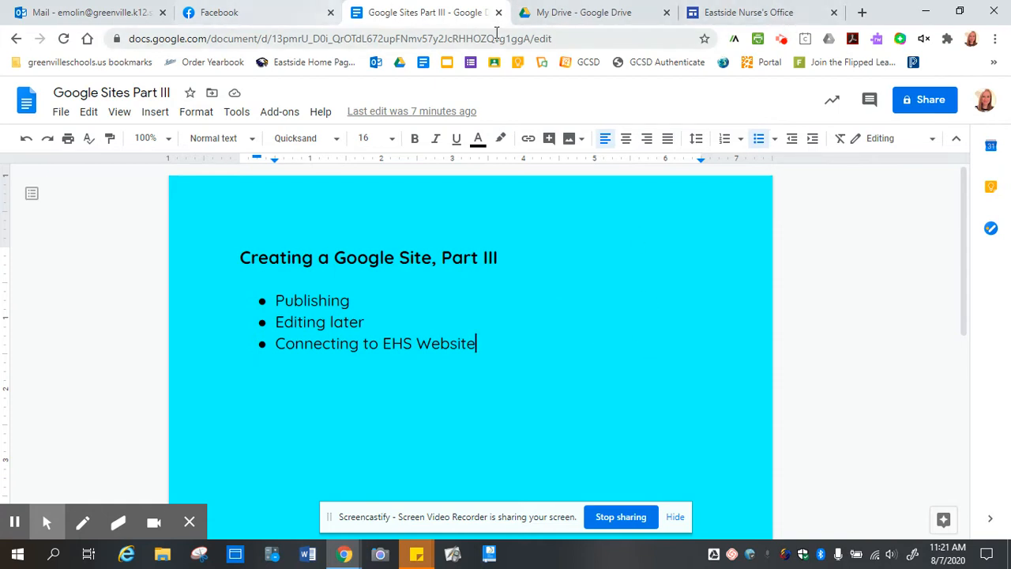
click(610, 10)
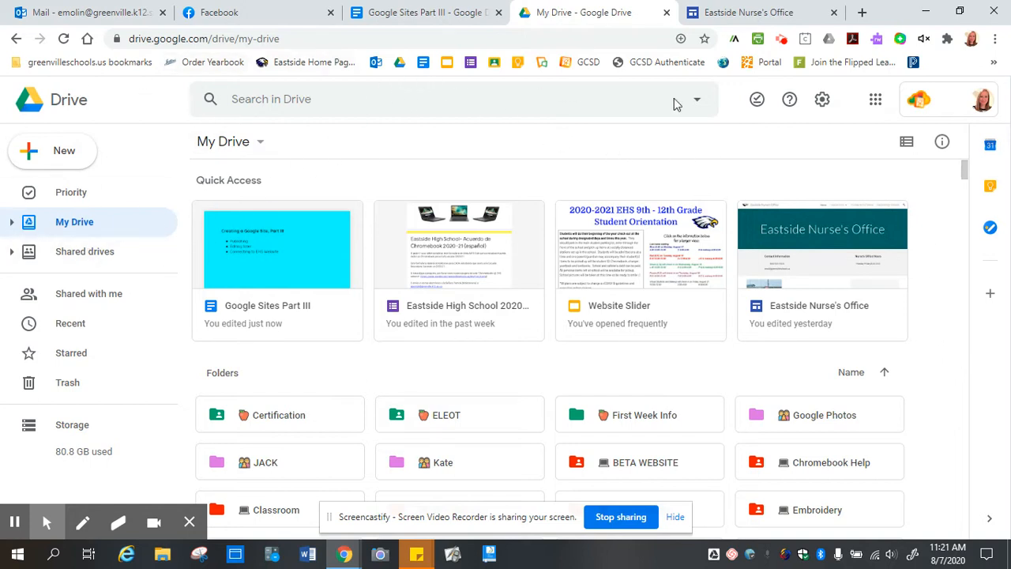
Search Drive for 'nurses office' with the file type restricted to Sites.
click(323, 99)
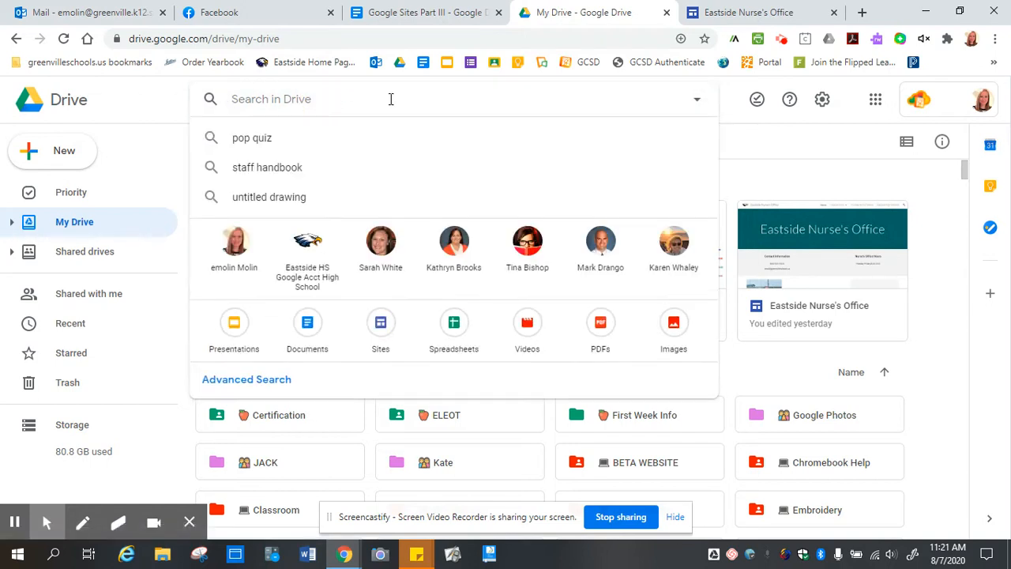
text(nurses office)
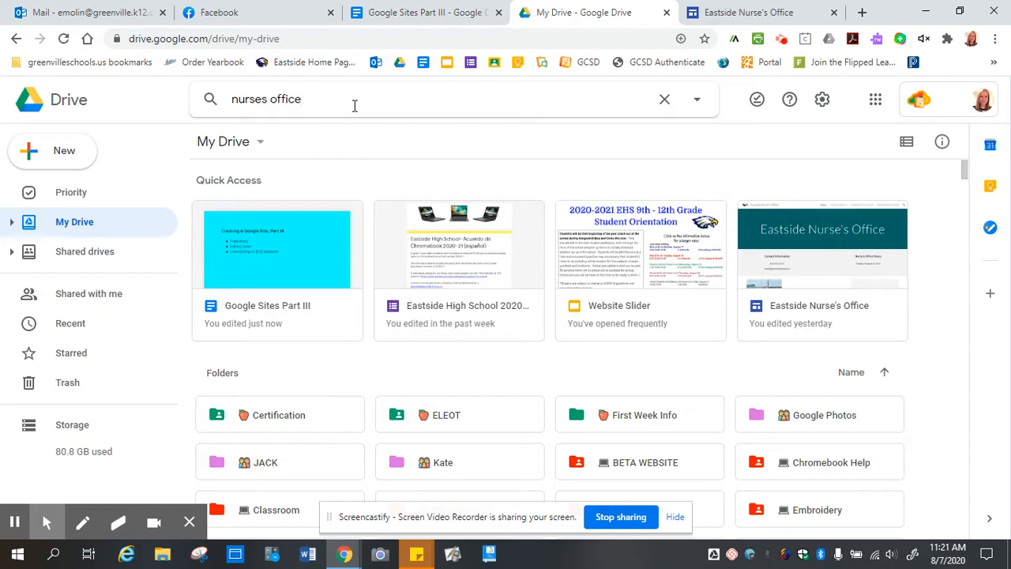
key(Return)
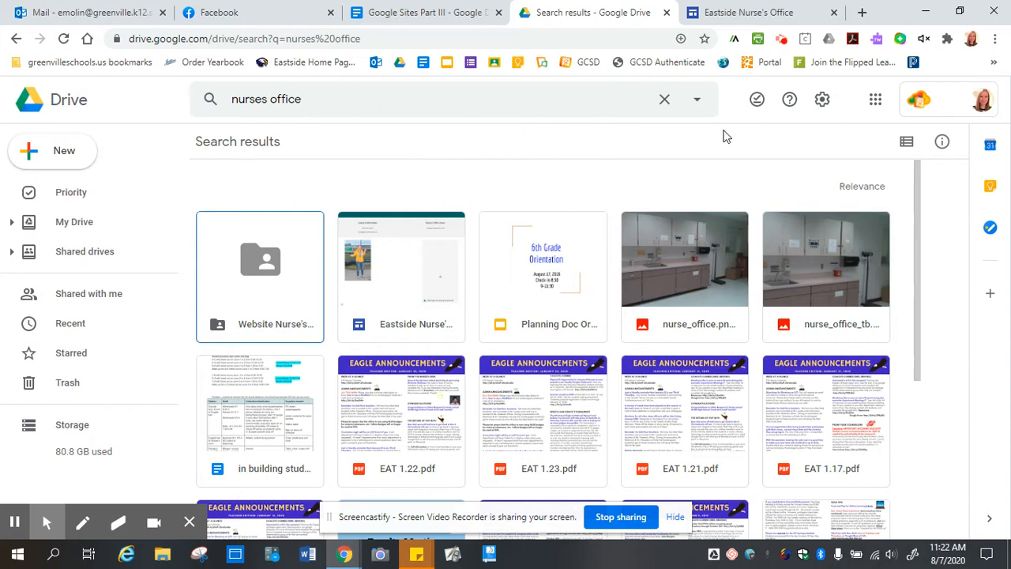
click(701, 115)
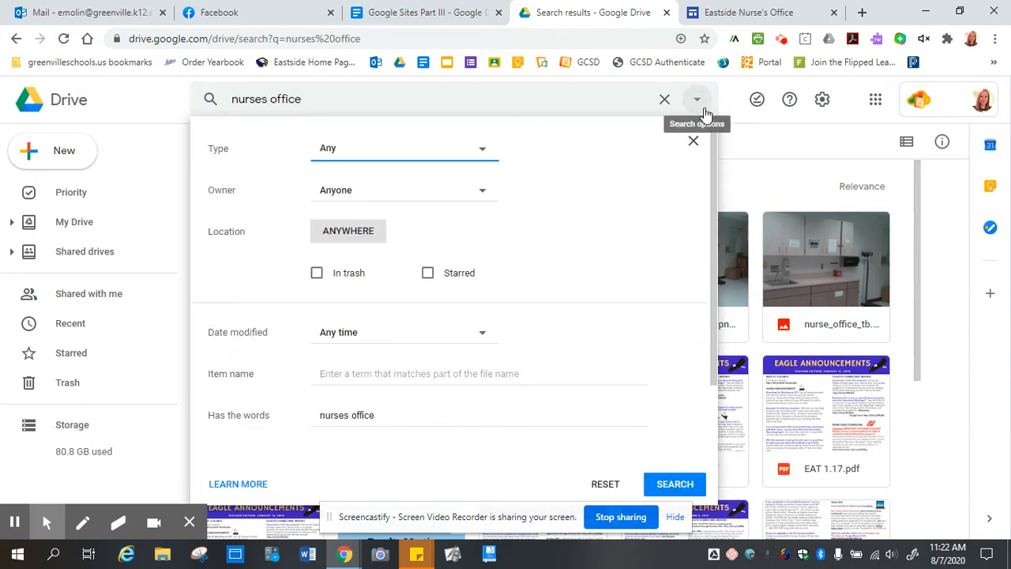
click(484, 152)
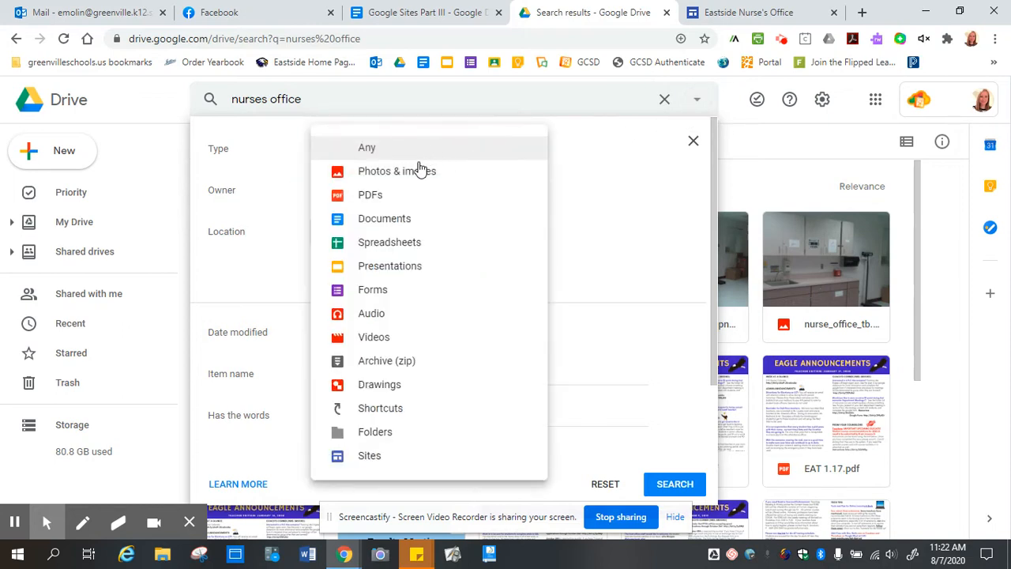
click(371, 462)
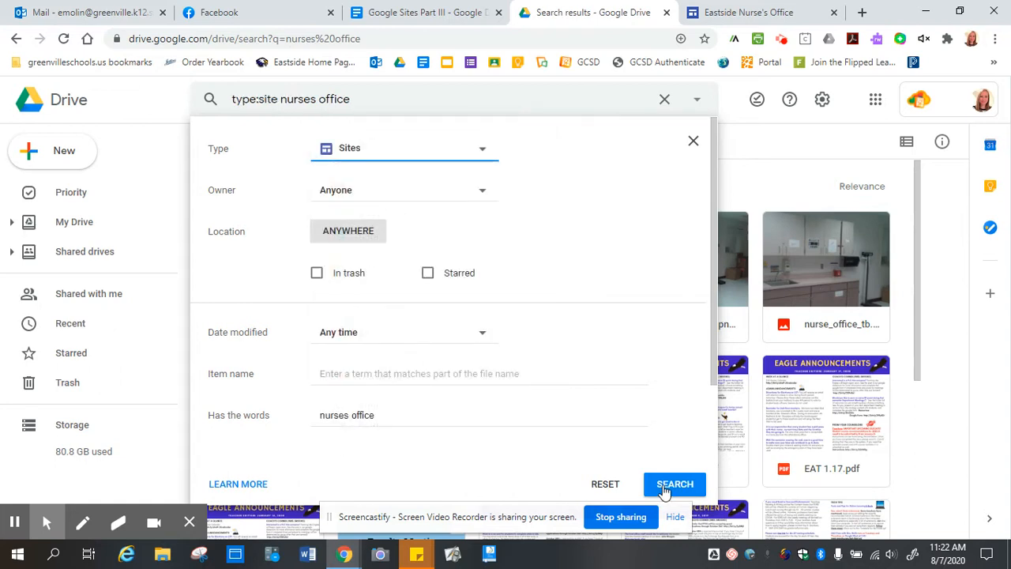
click(668, 488)
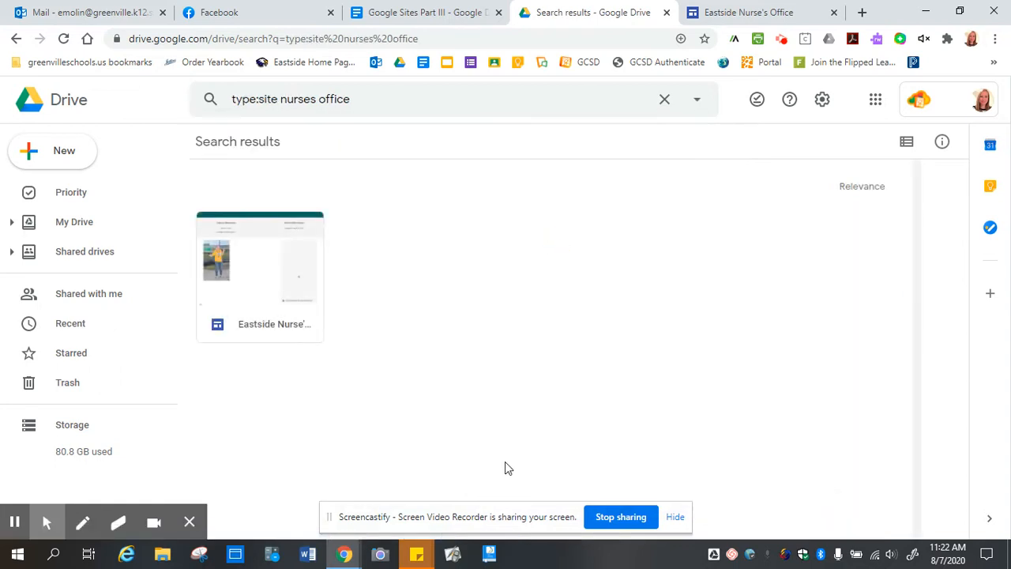
Open the Eastside Nurse's Office site and browse its Pages, Themes and Insert panels.
double_click(263, 275)
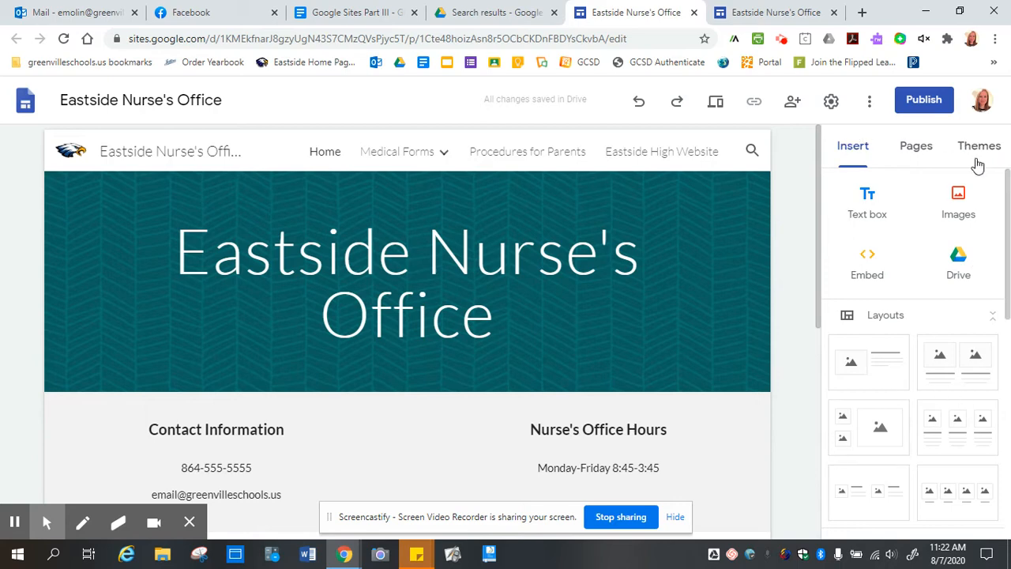
click(915, 148)
click(982, 148)
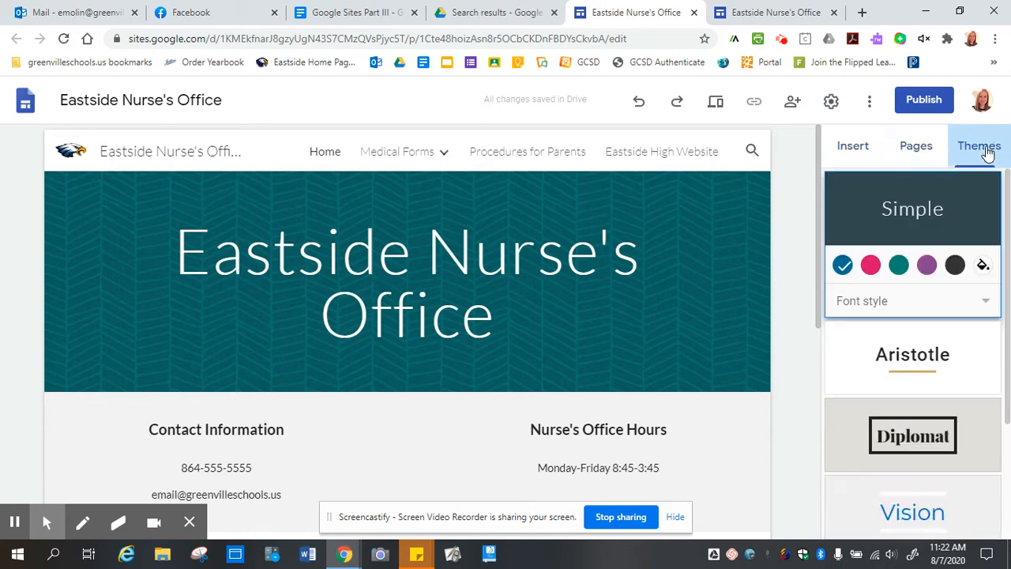
click(853, 147)
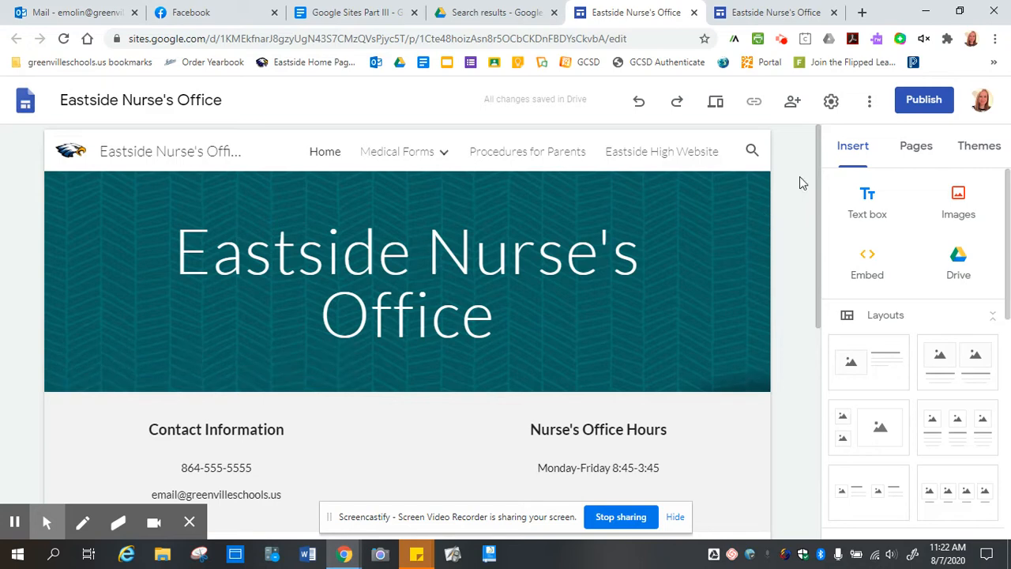
click(867, 103)
click(867, 105)
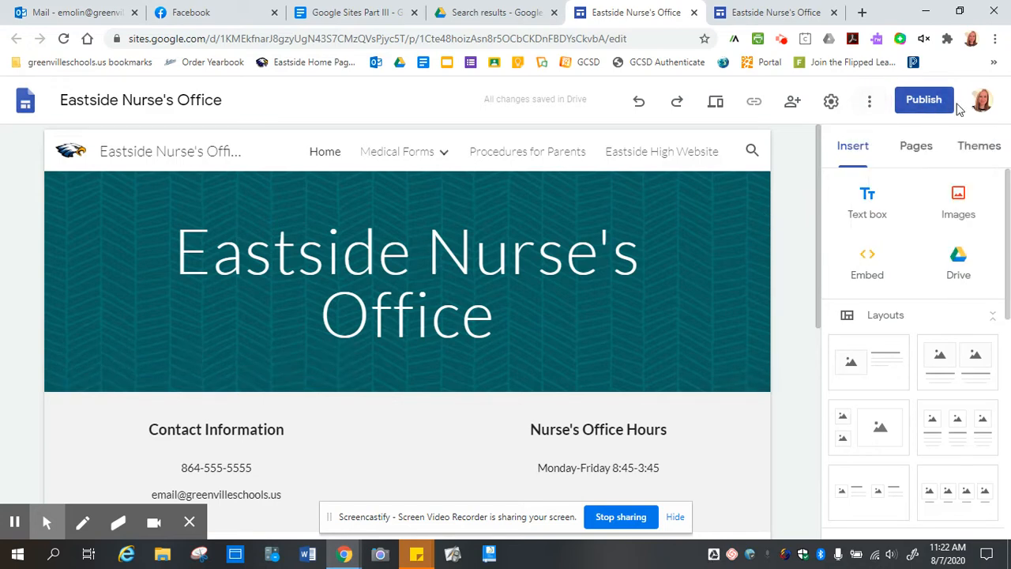
Bring up the site's Publish settings dialog.
click(931, 101)
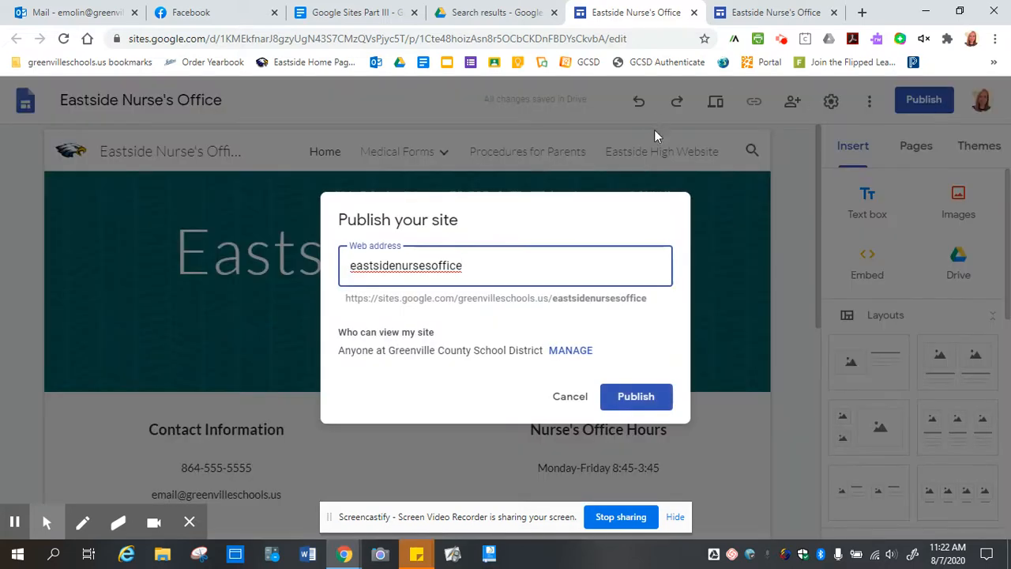
click(793, 201)
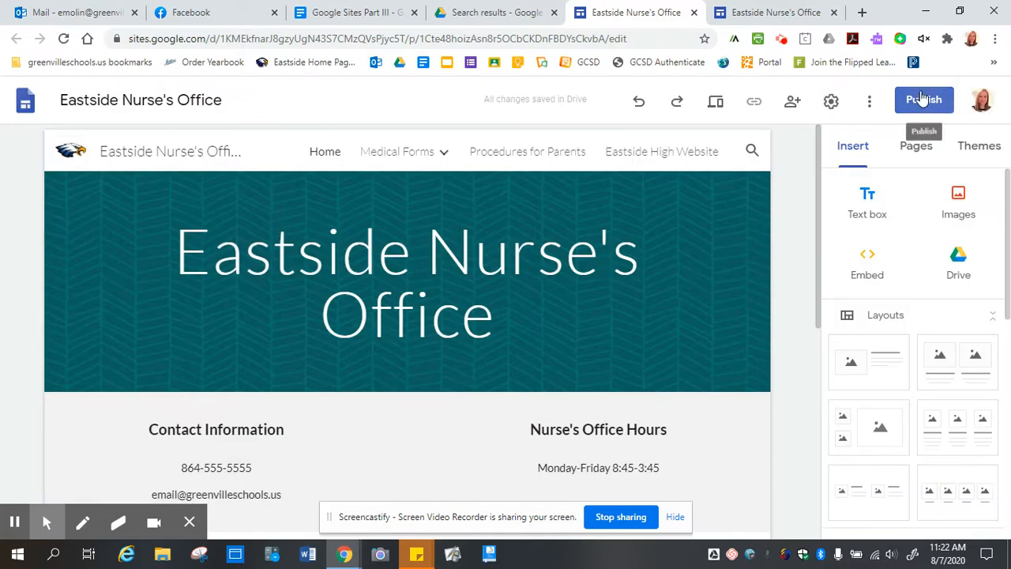
click(929, 103)
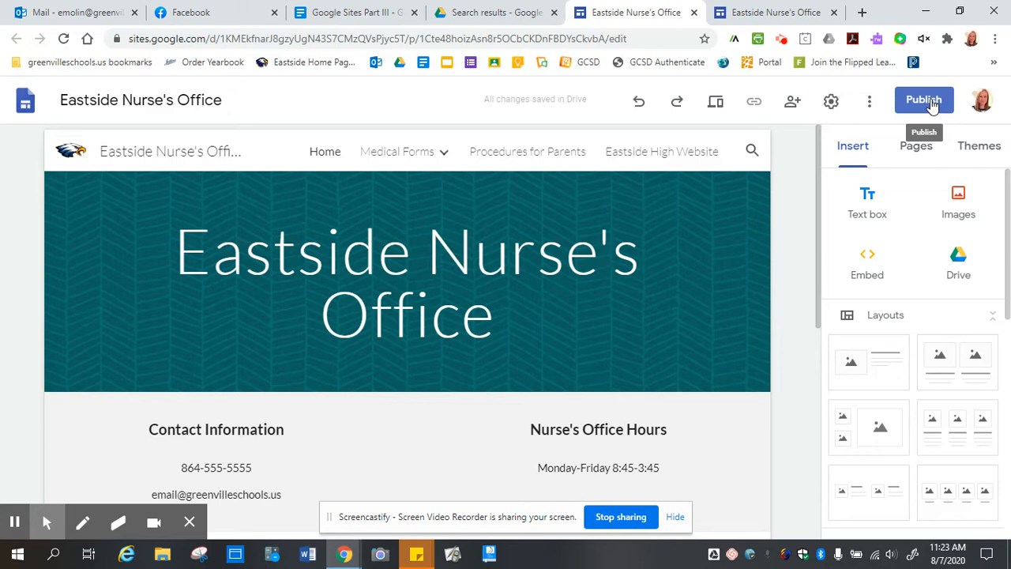
click(933, 105)
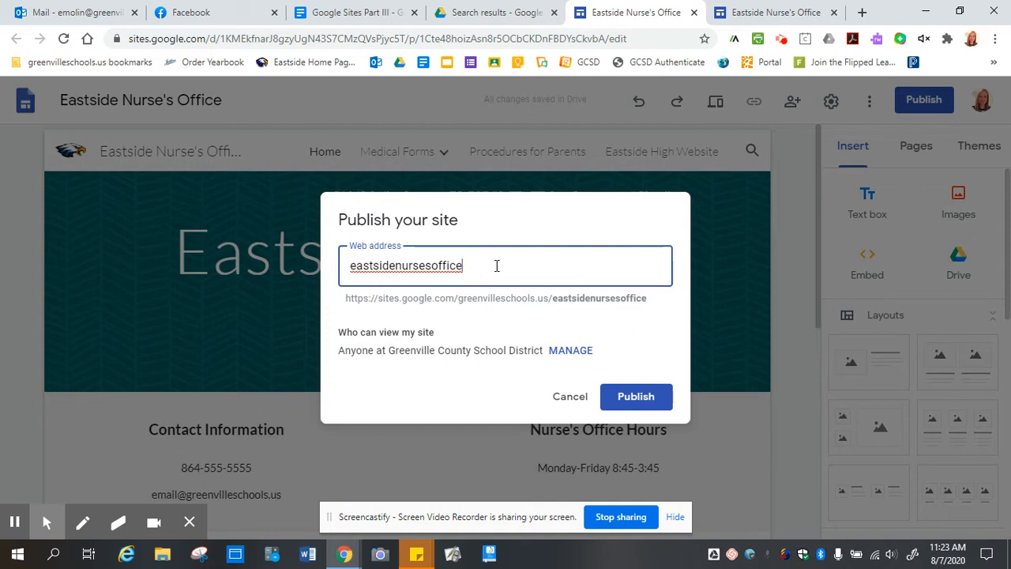
Enter web address ehsnursesoffice, then try a sample teacher address that's already taken.
drag(497, 266, 305, 266)
text(eh)
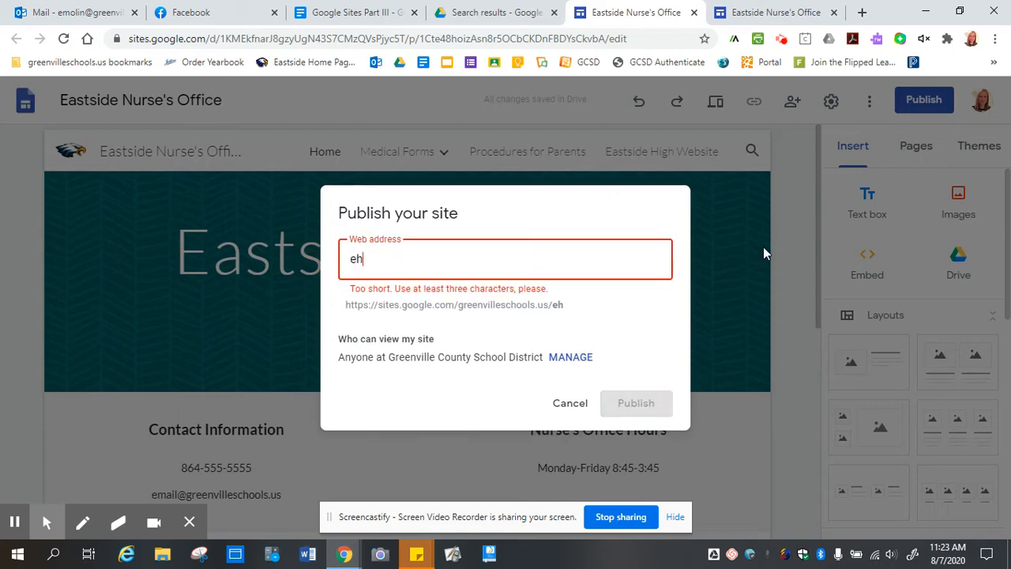
text(snurse)
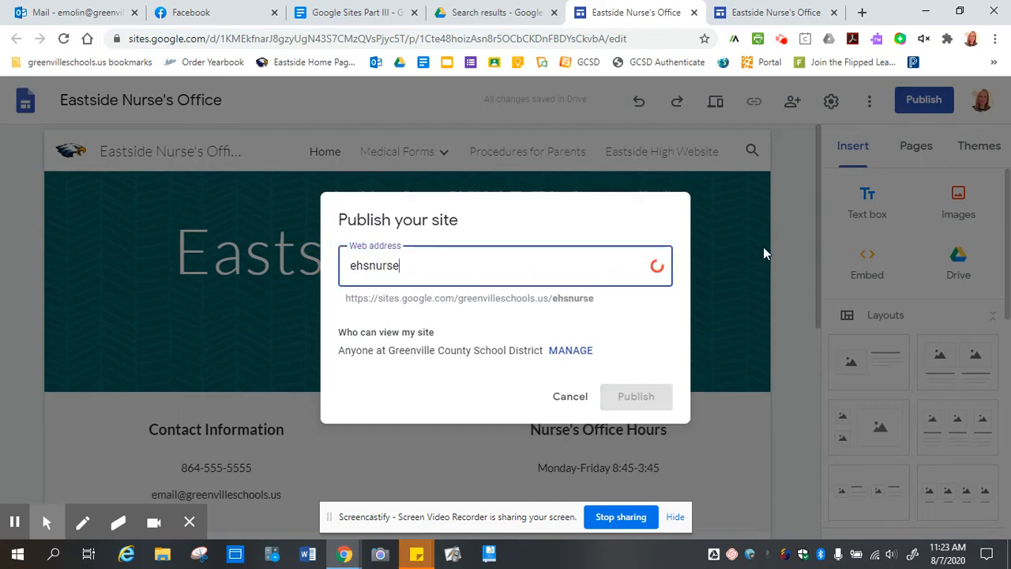
text(soffice)
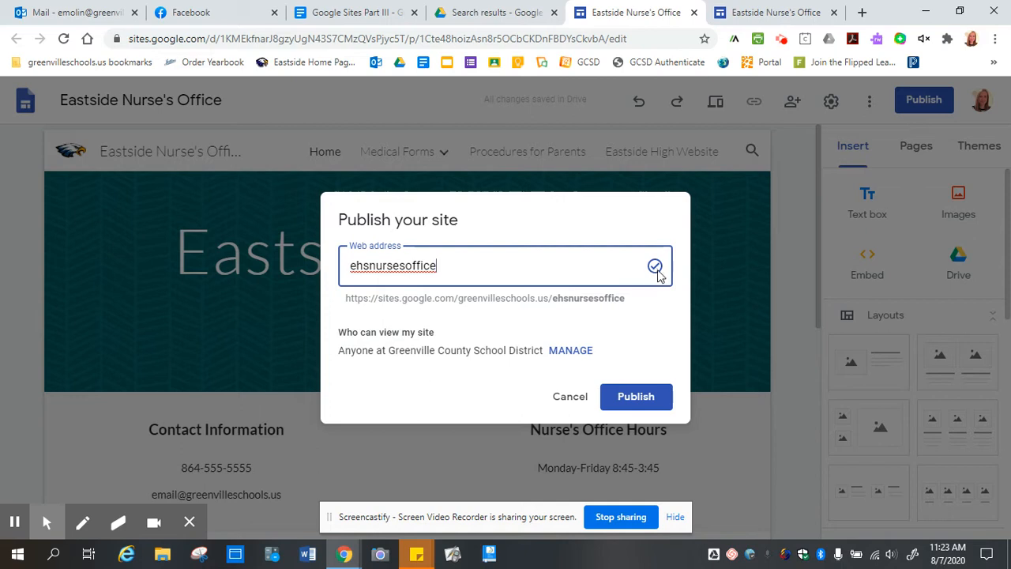
drag(452, 264, 282, 260)
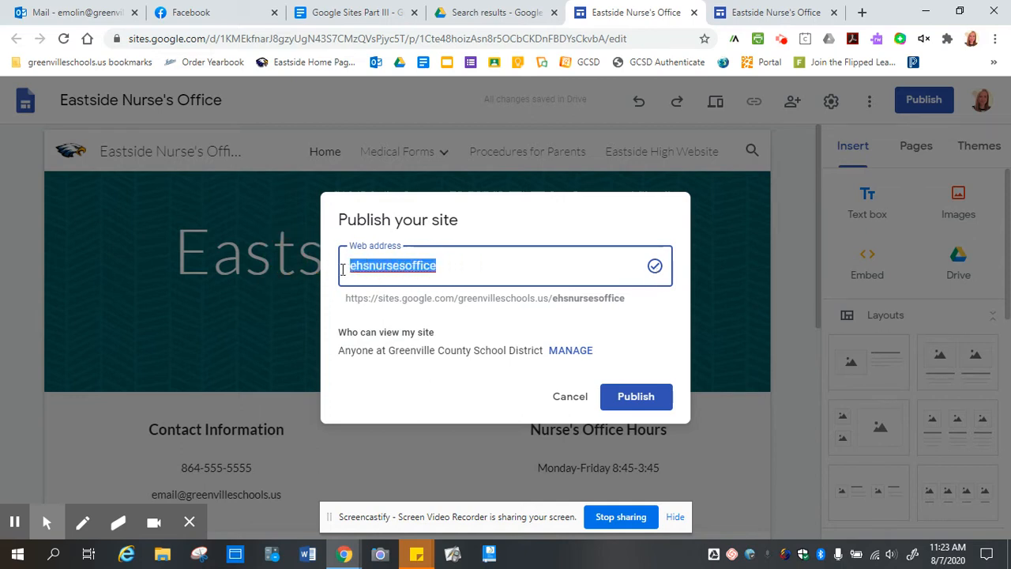
text(mrsmith)
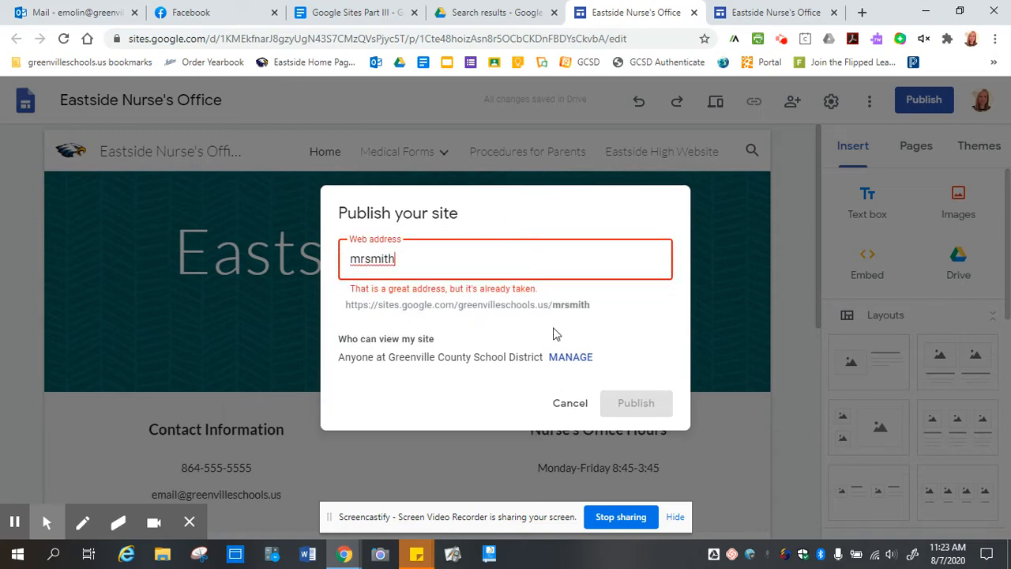
Replace the taken address with ehsnursesoffice in the Web address field.
double_click(419, 261)
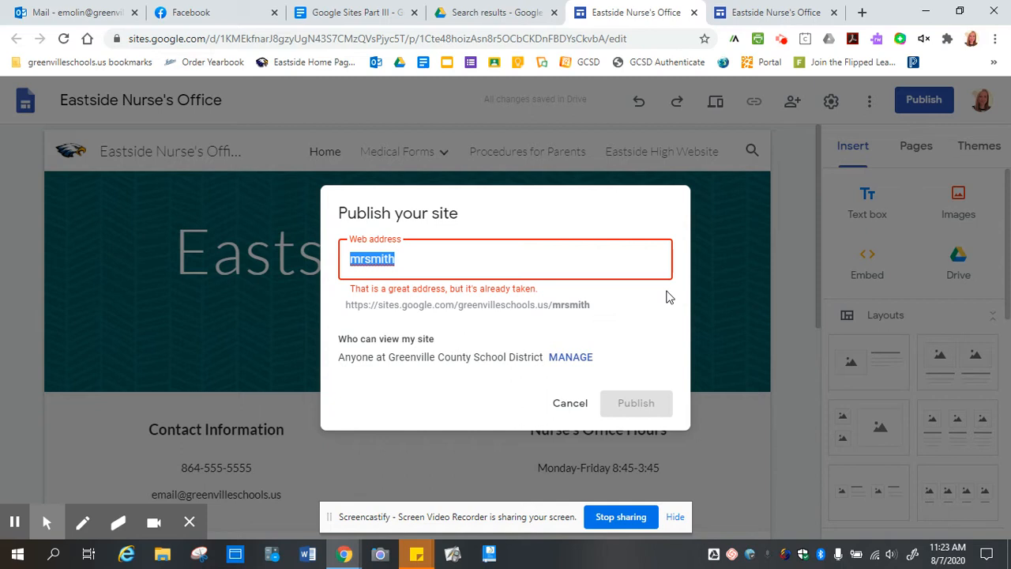
text(n)
key(BackSpace)
text(e)
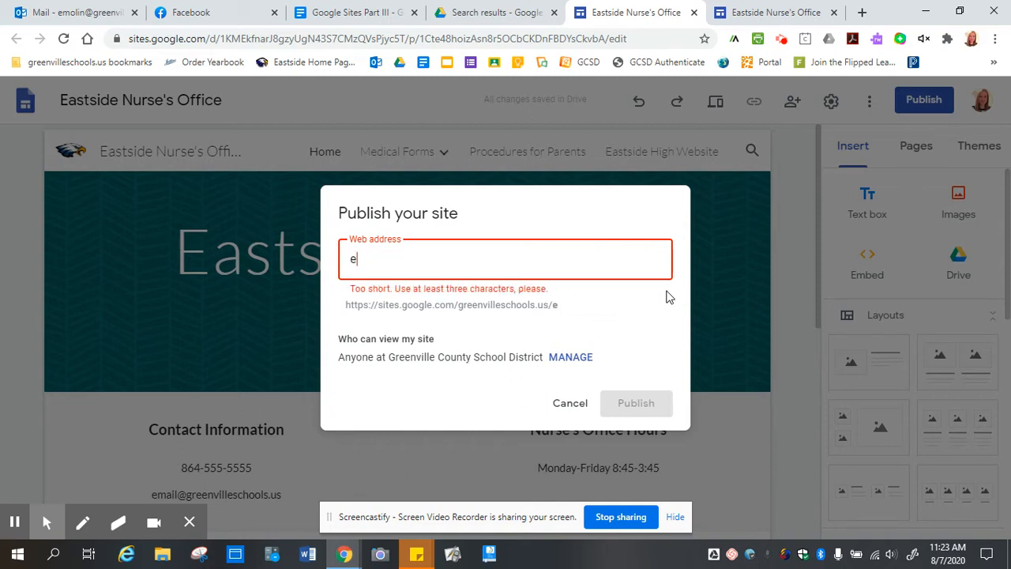
text(hsnu)
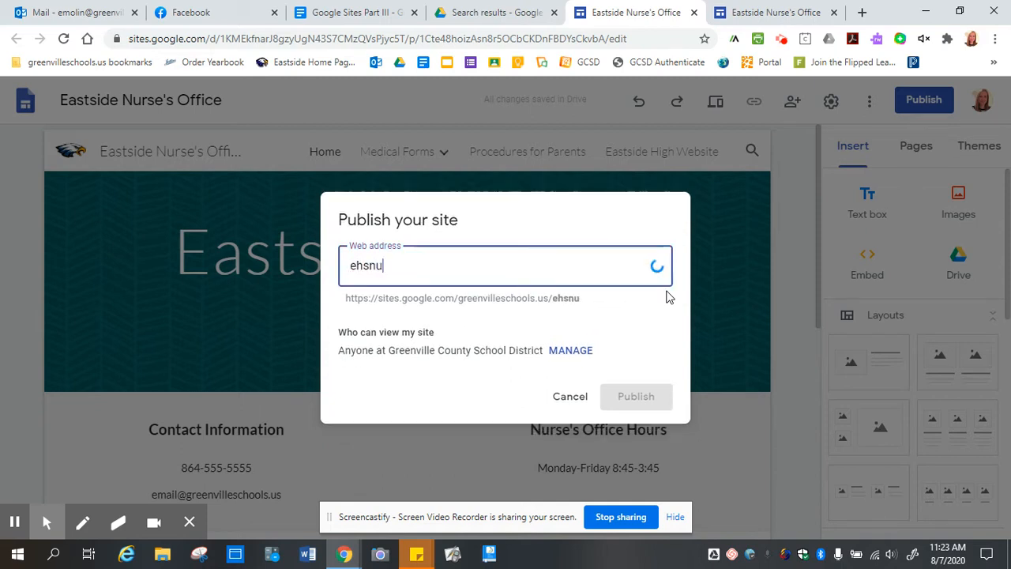
text(rsesoffice)
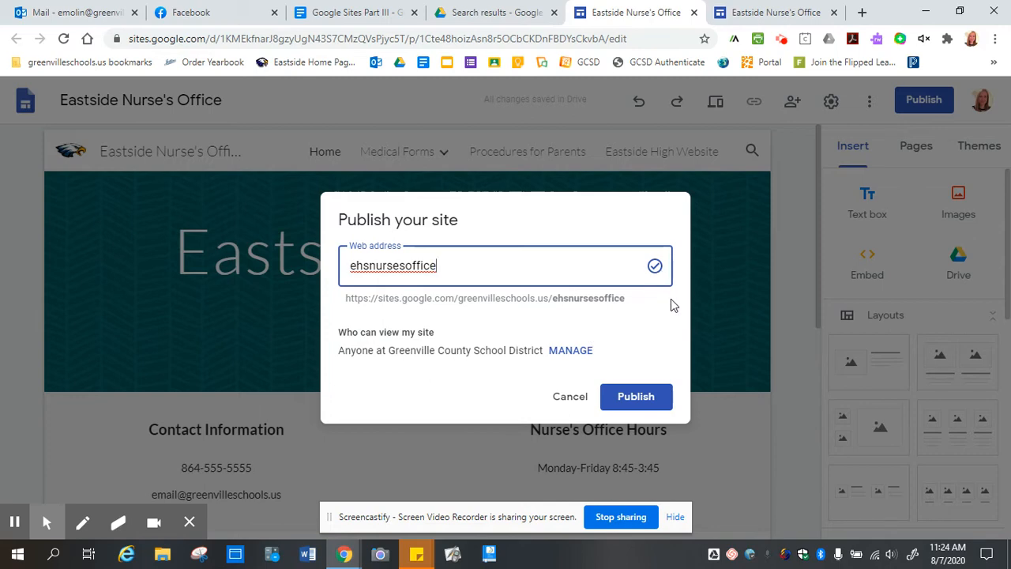
Open the site's link sharing settings and keep the draft Restricted.
click(572, 352)
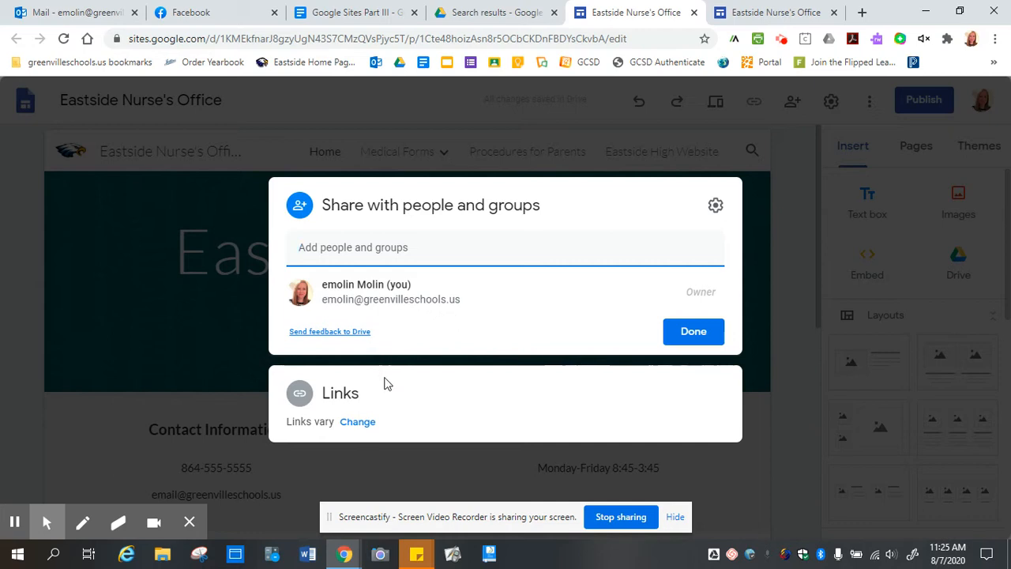
click(357, 421)
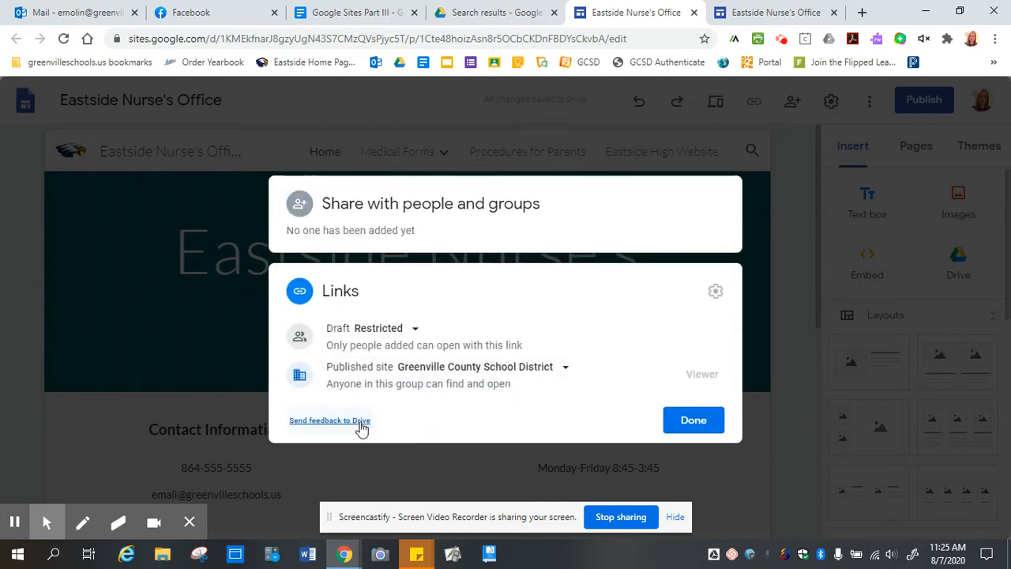
click(415, 332)
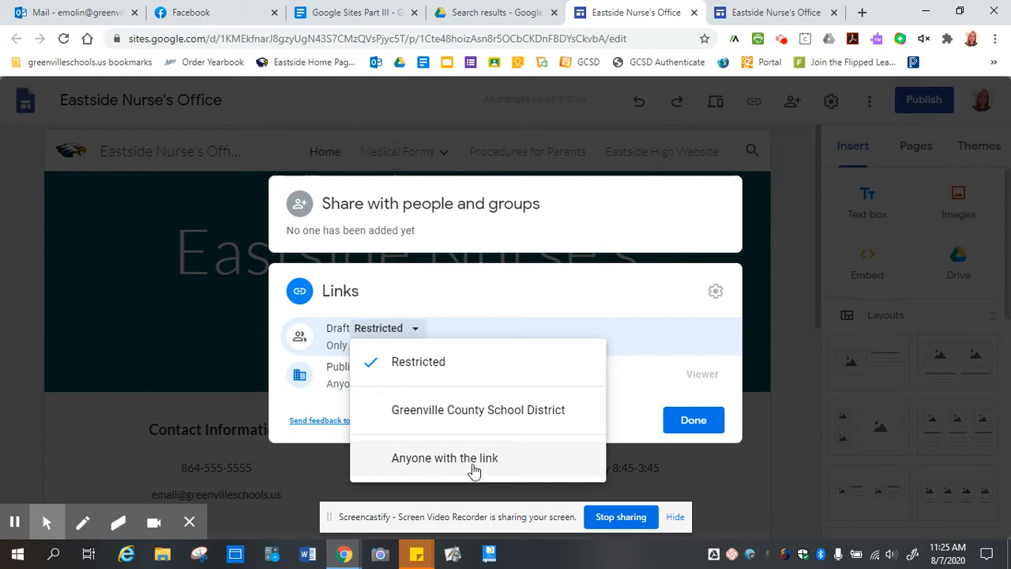
click(654, 348)
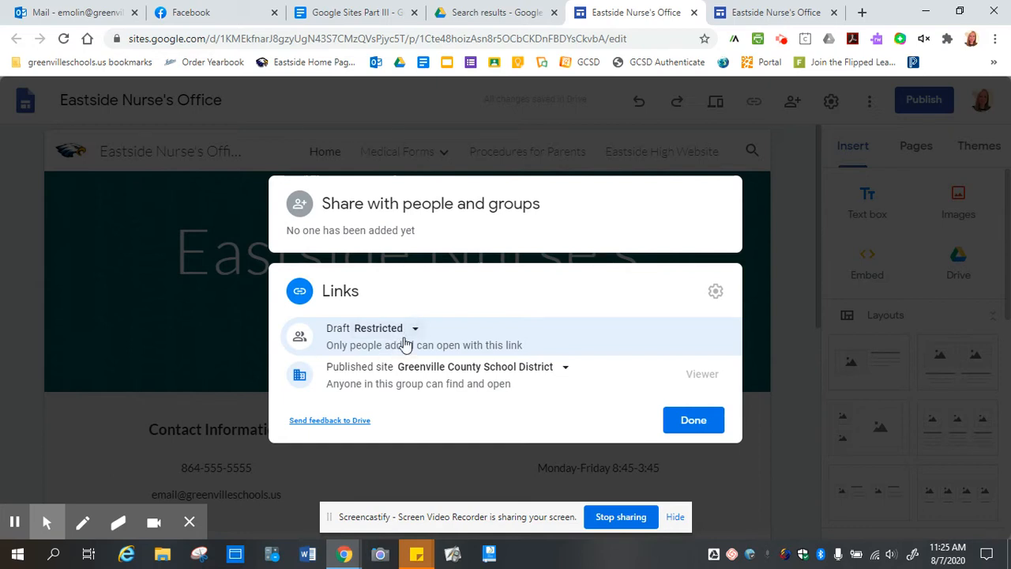
Set the published site's visibility to Public.
click(563, 370)
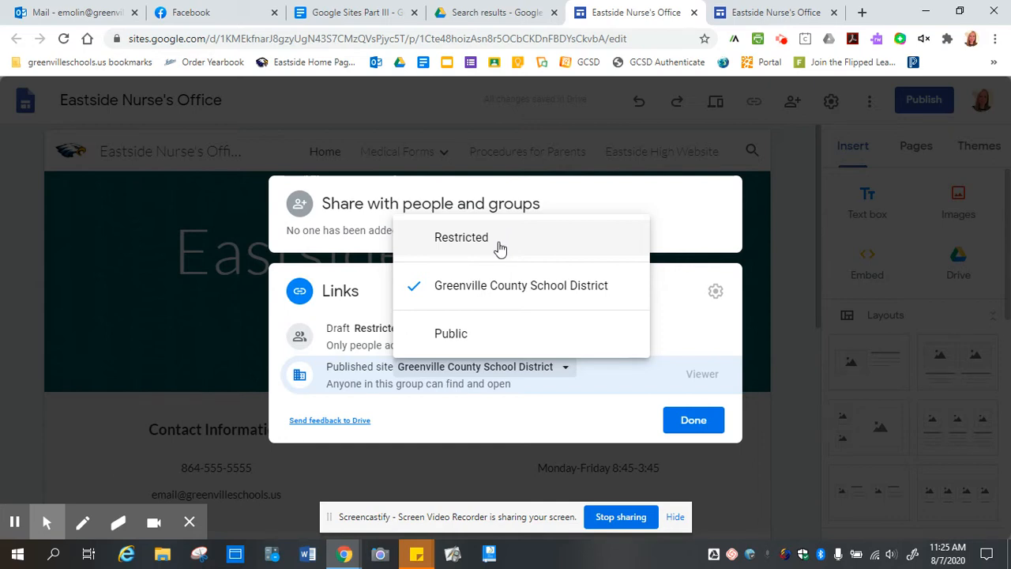
click(451, 338)
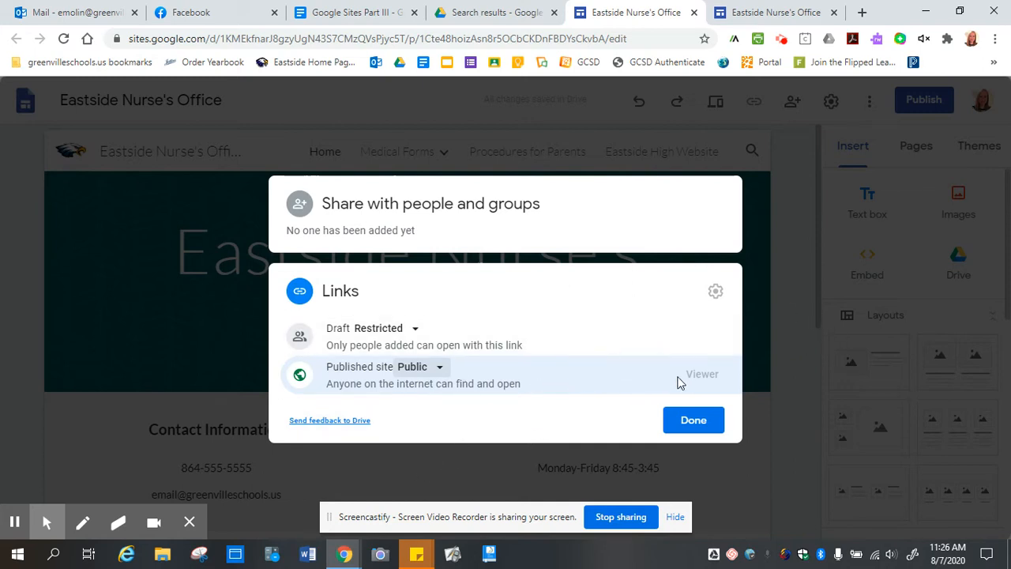
Save the sharing changes so publishing shows Anyone, then reopen sharing settings.
click(693, 422)
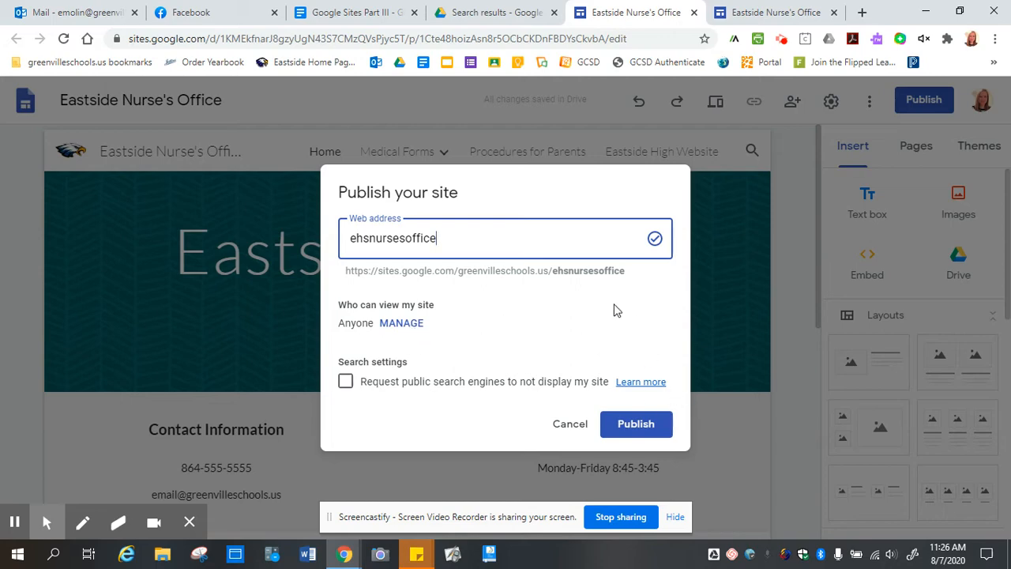
click(402, 324)
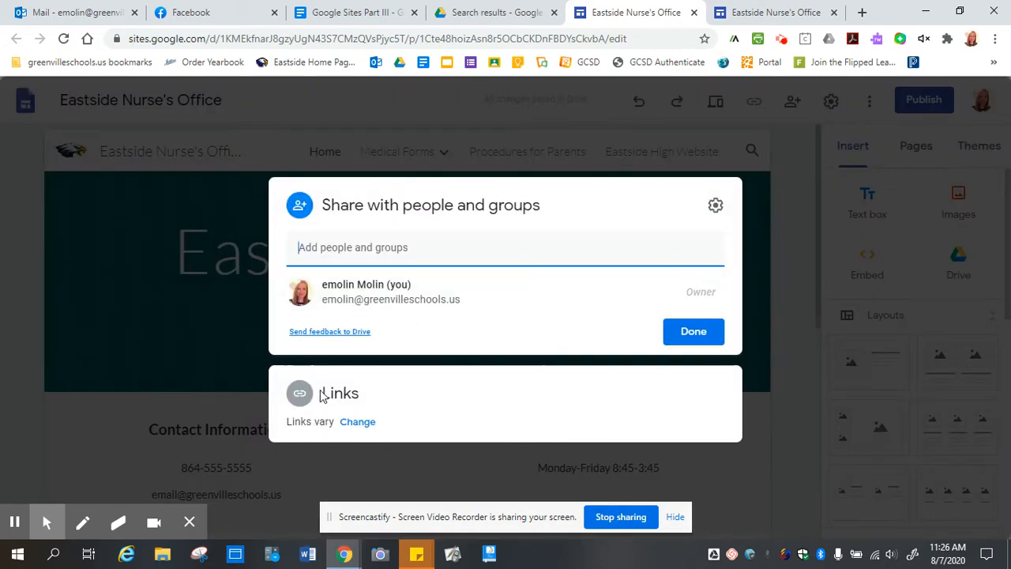
Verify the published site link is Public and close the sharing settings.
click(357, 423)
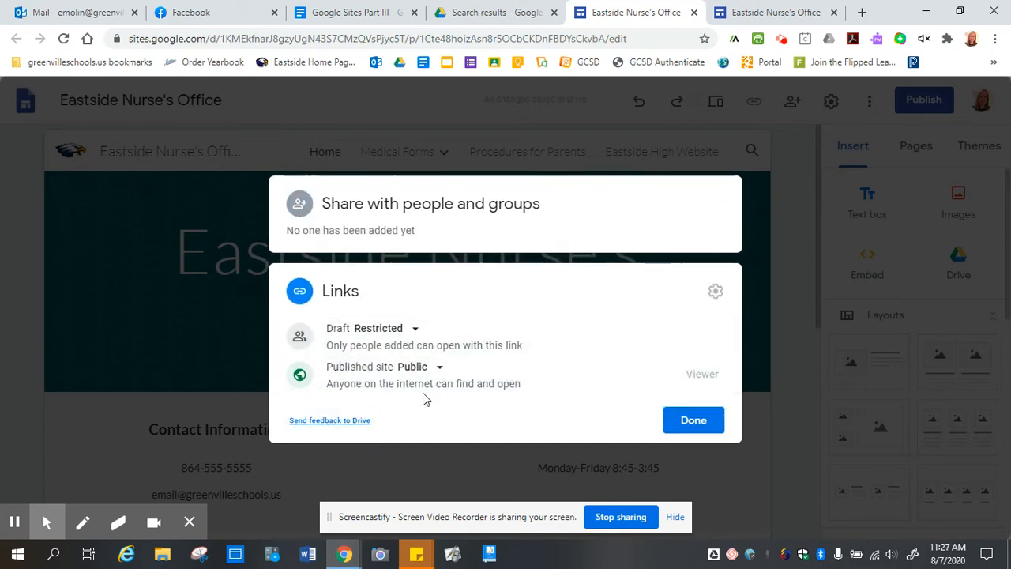
click(702, 423)
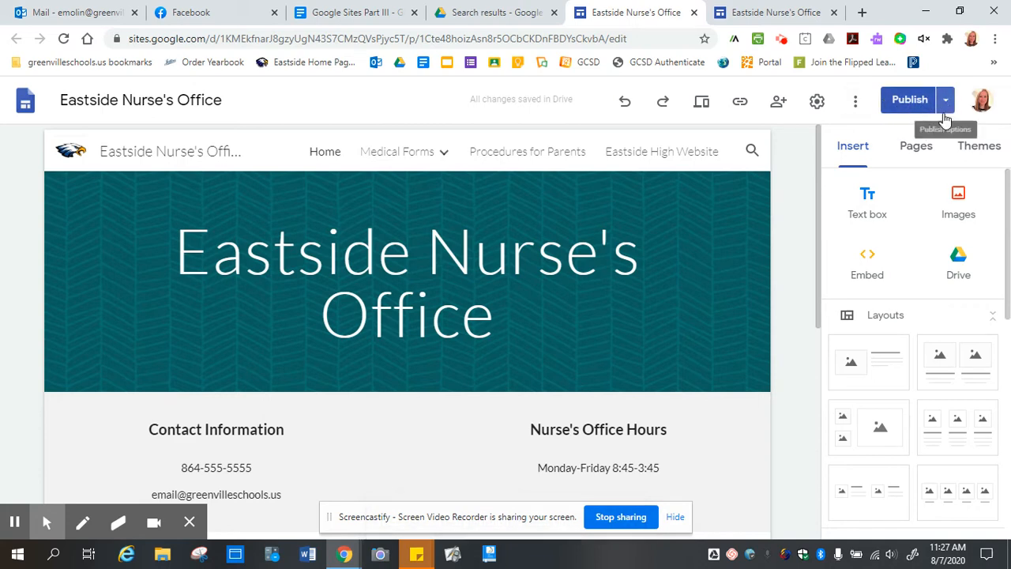
Open the live Eastside Nurse's Office site in a new tab via View published site.
click(946, 111)
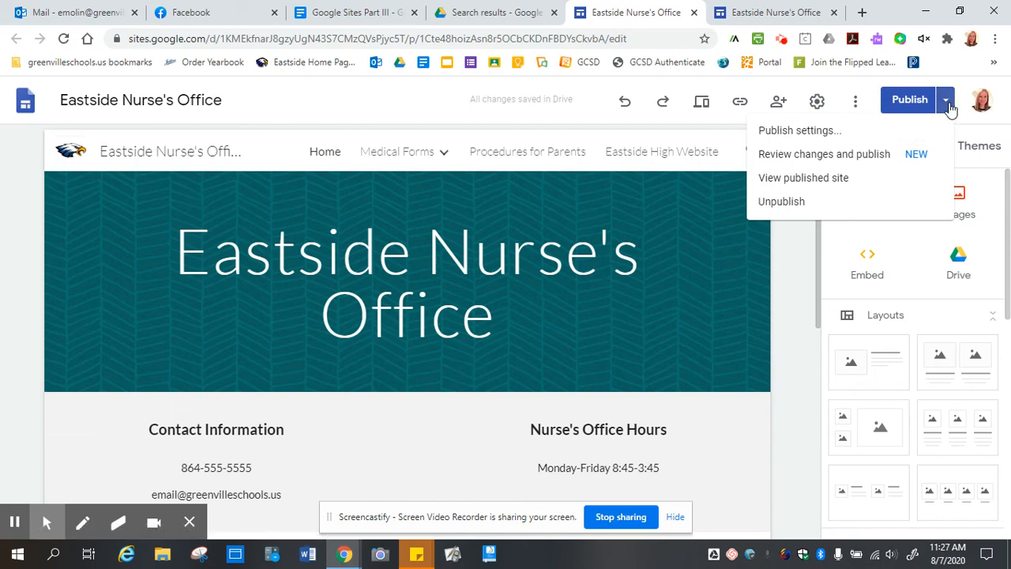
click(794, 182)
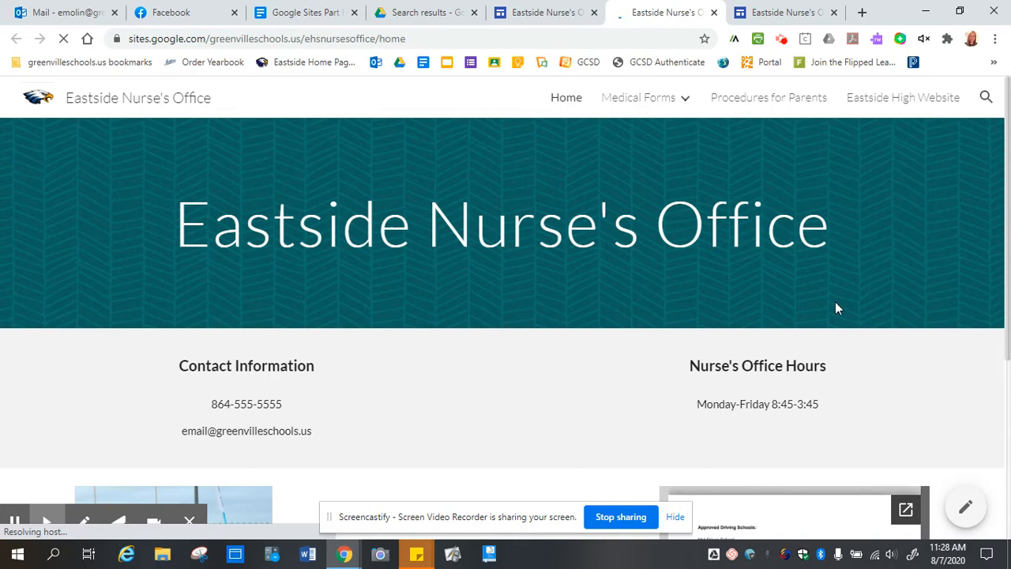
Scroll through the live Nurse's Office home page, then return to the Google Sites Part III document.
scroll(849, 278, down, 4)
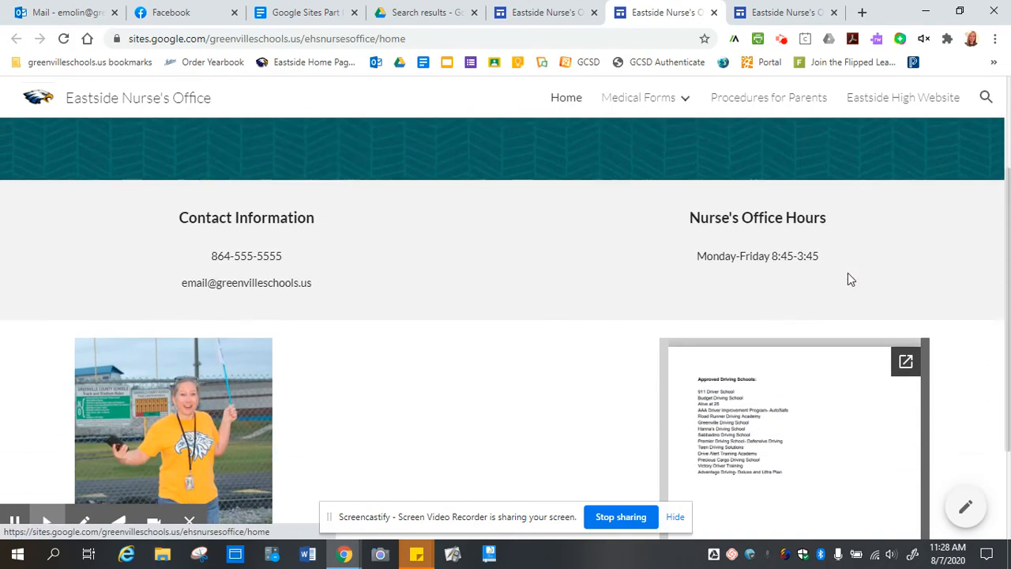
scroll(850, 278, up, 4)
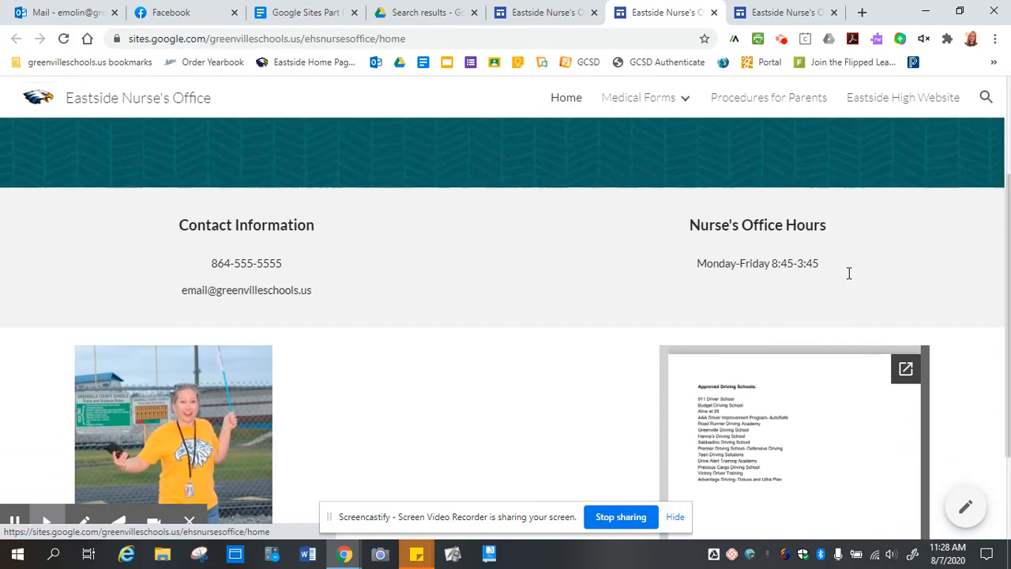
mouse_move(636, 103)
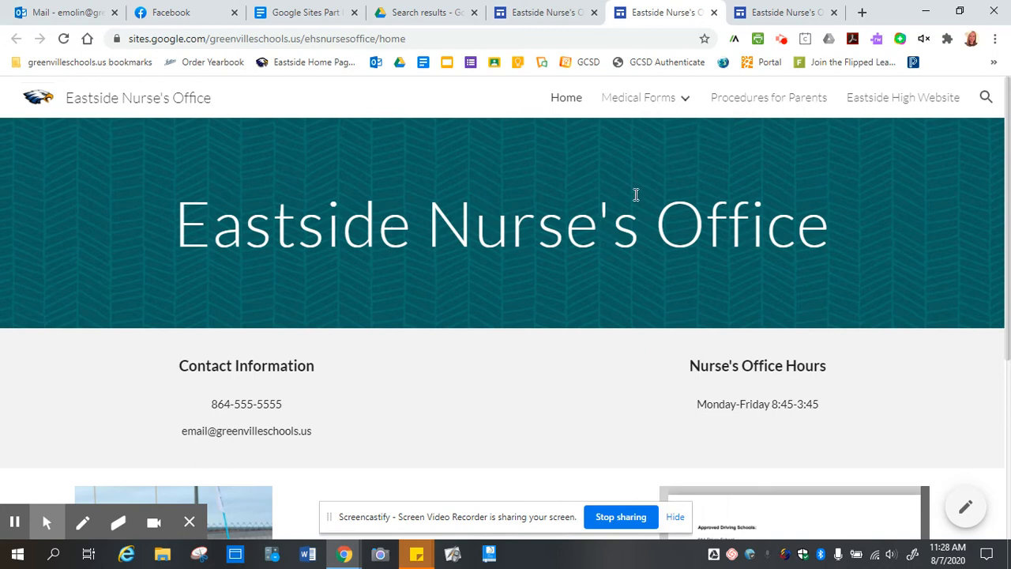
click(552, 12)
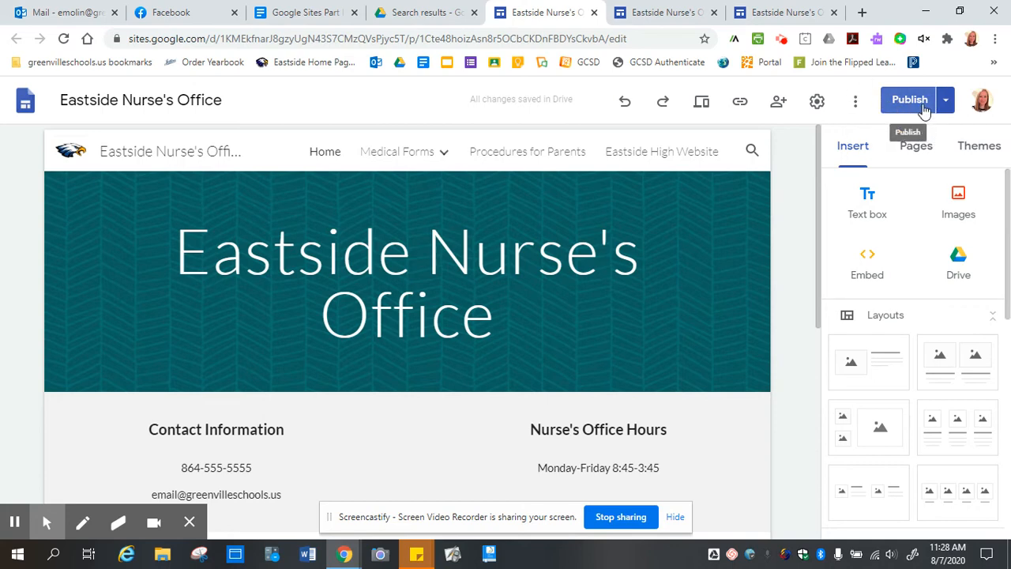
click(306, 14)
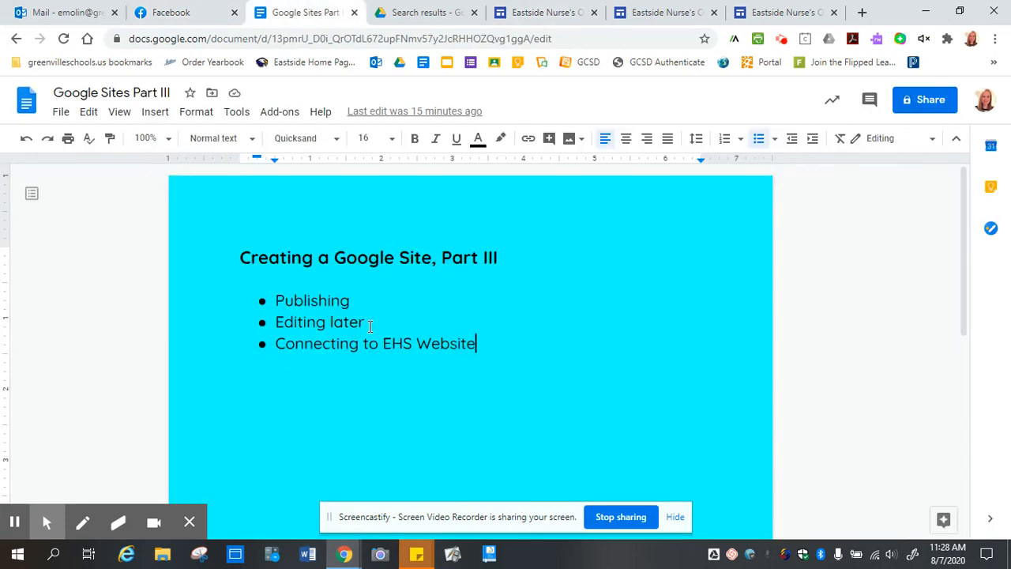
Move the 'Editing later' bullet below 'Connecting to EHS Website' and remove the empty bullet.
drag(370, 327, 248, 327)
key(ctrl+c)
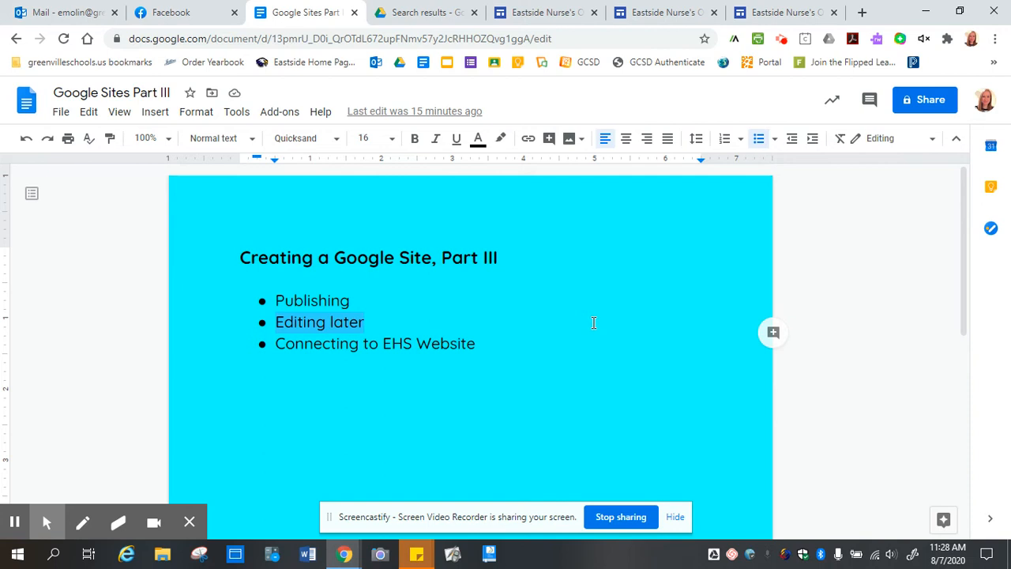
key(BackSpace)
click(494, 342)
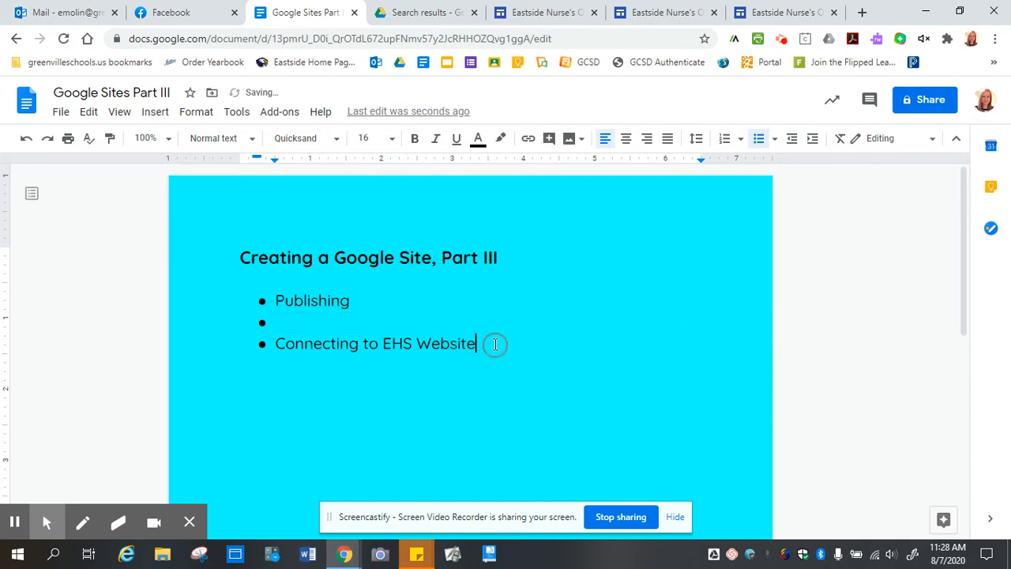
key(Return)
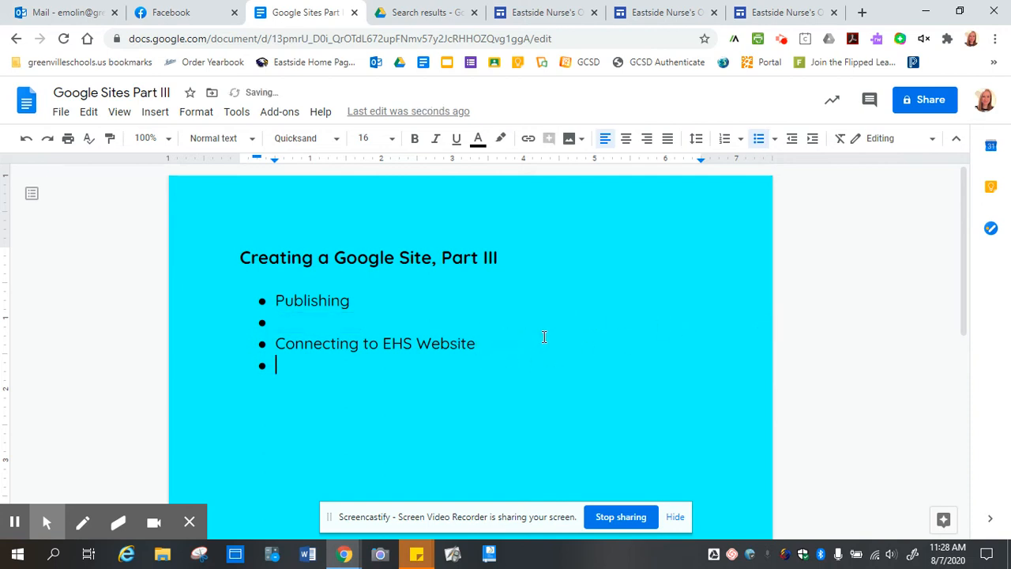
key(ctrl+v)
click(356, 318)
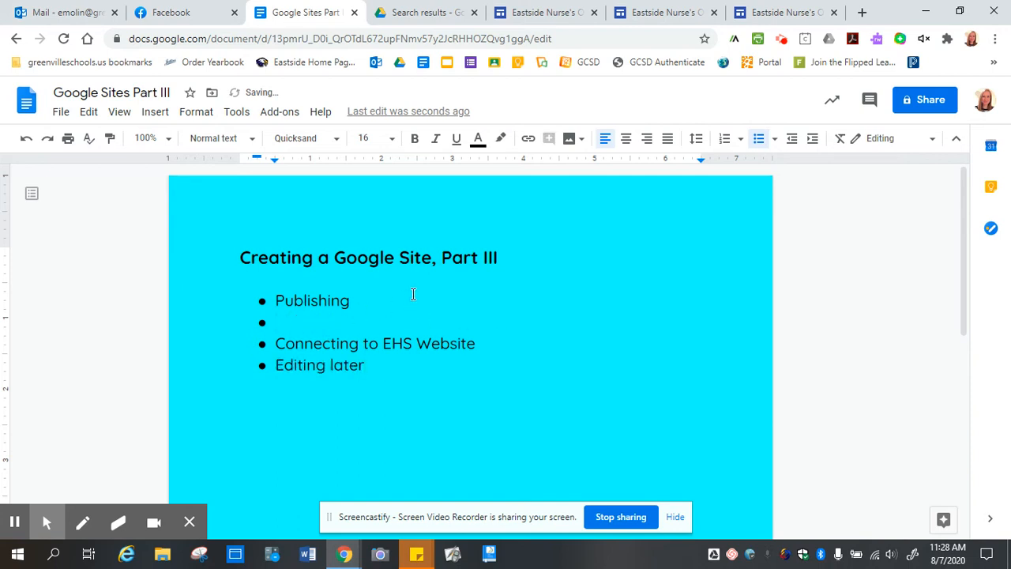
key(BackSpace)
key(BackSpace)
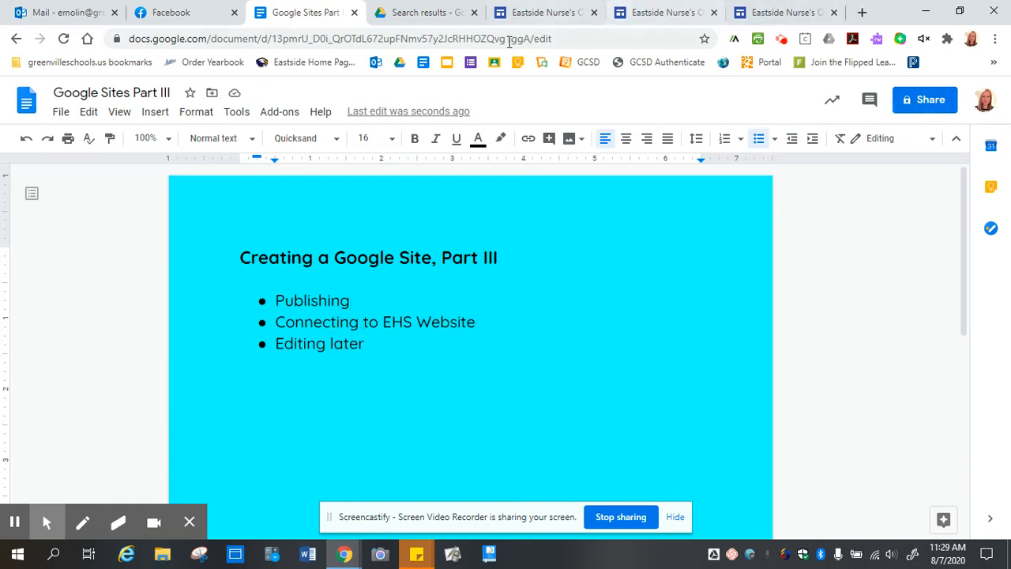
Add a bullet with the presenter's school e-mail address after 'Connecting to EHS Website' and select it.
click(771, 328)
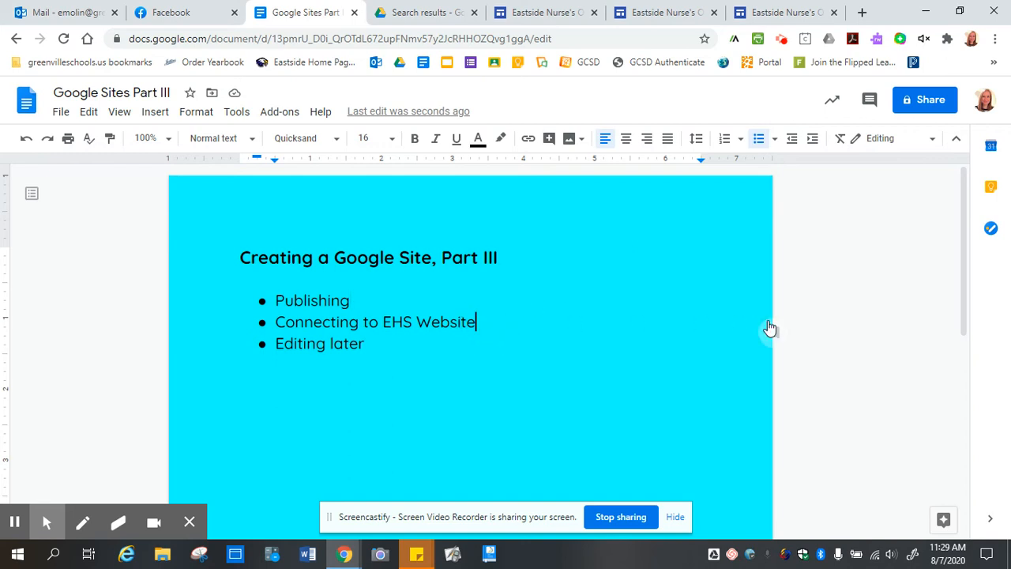
key(Return)
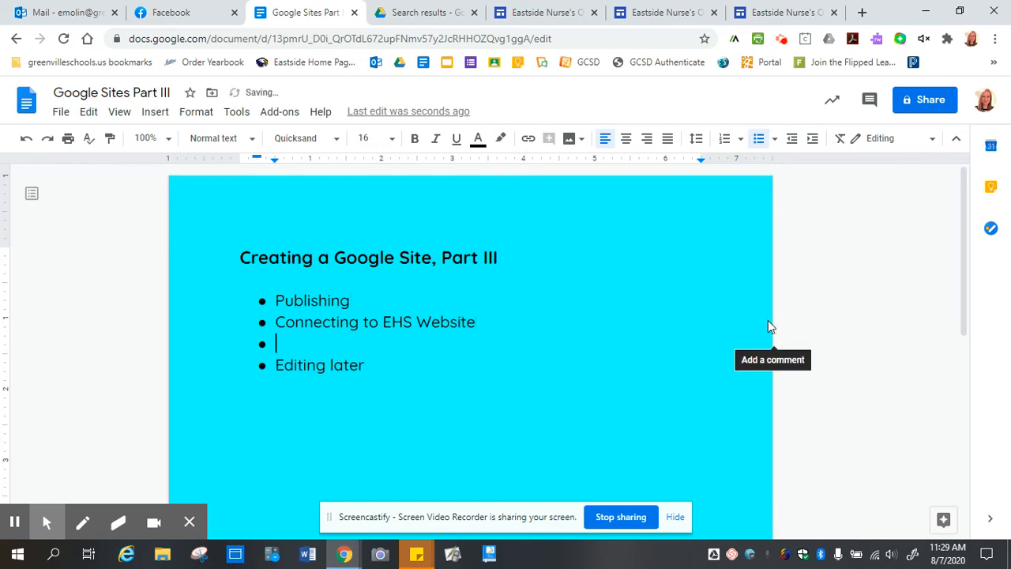
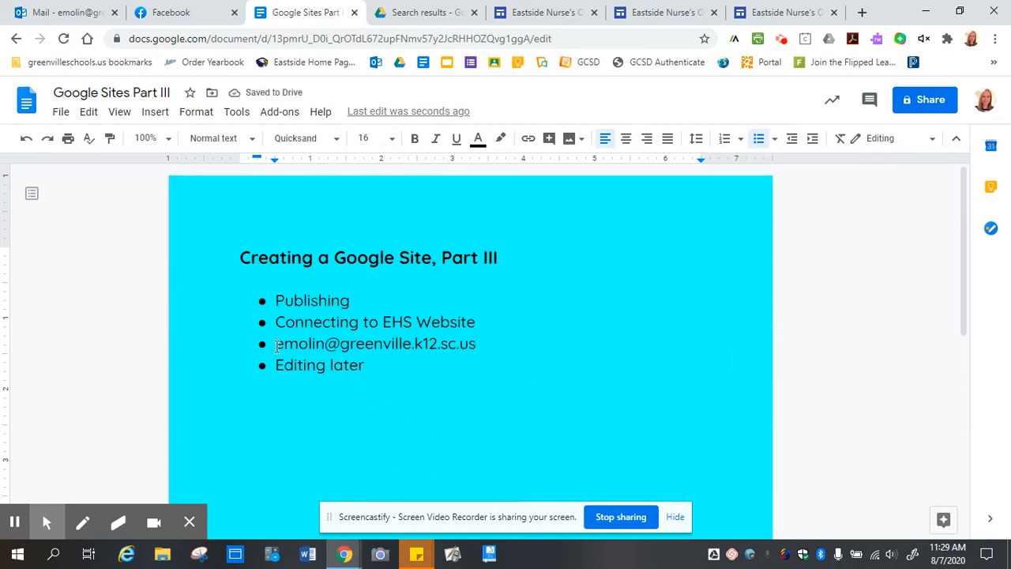
drag(276, 348, 632, 372)
click(616, 372)
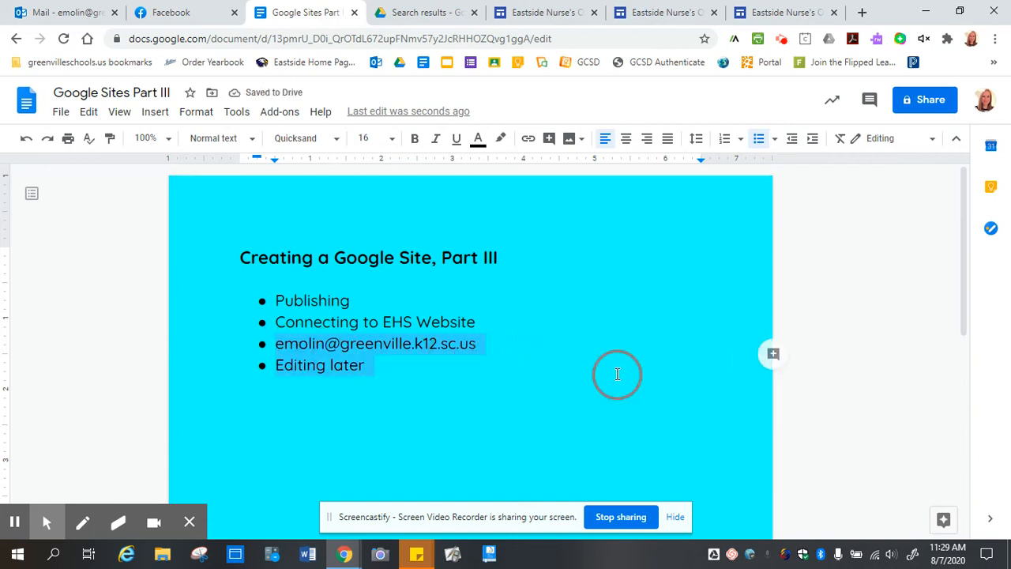
click(476, 347)
drag(474, 346, 274, 344)
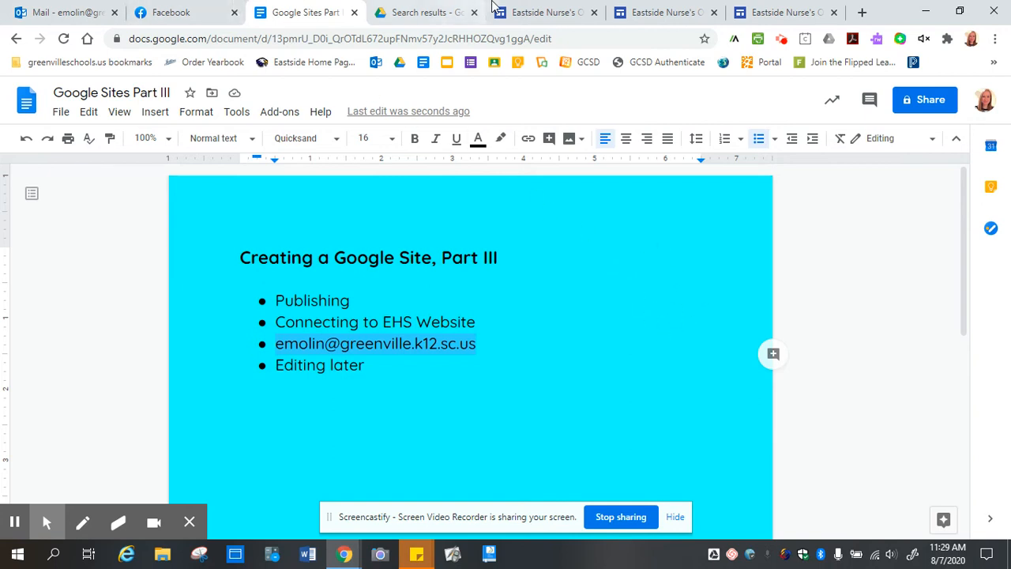
Copy the published Eastside Nurse's Office site's web address from the address bar.
click(548, 11)
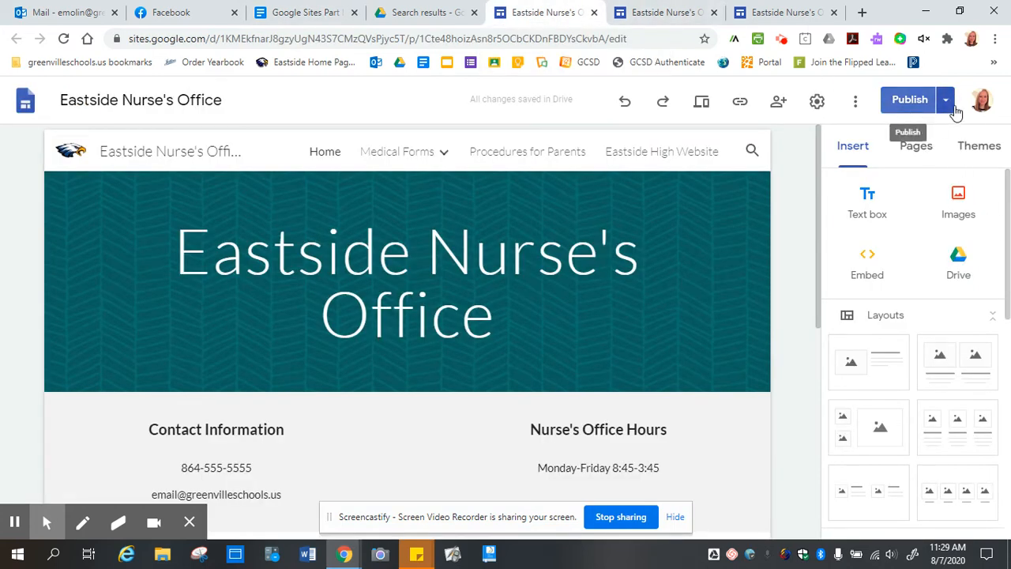
click(947, 107)
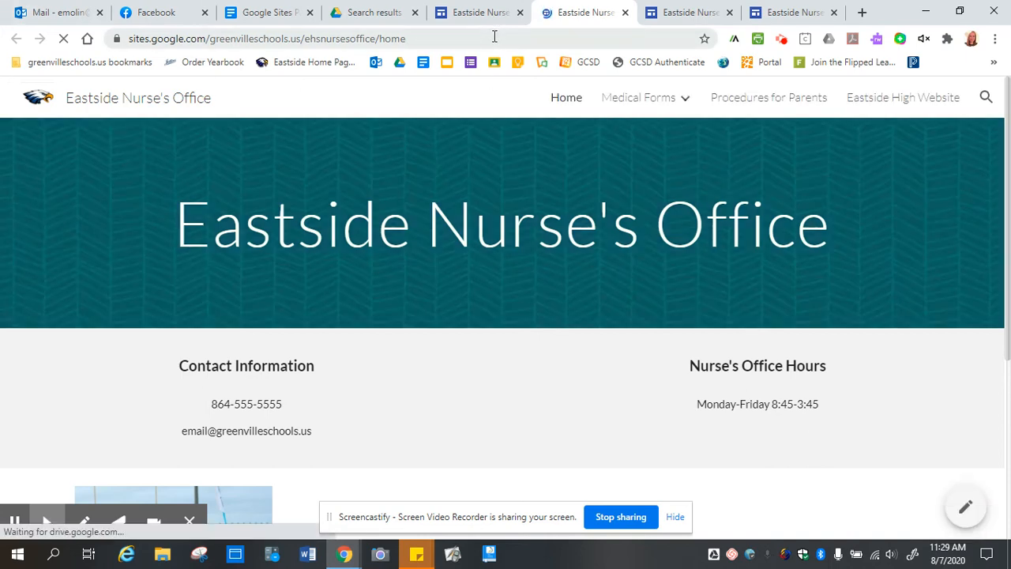
click(415, 38)
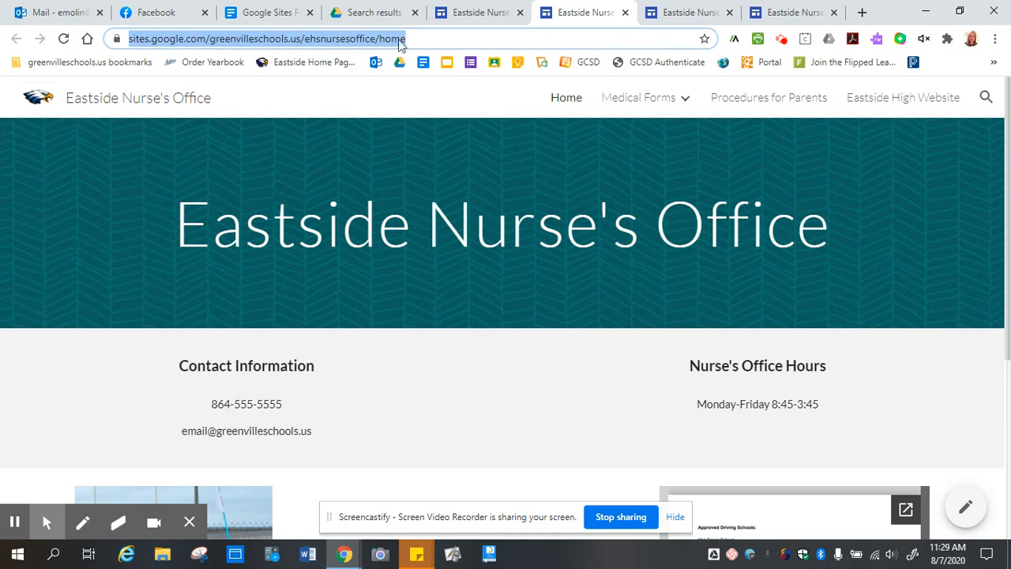
right_click(241, 37)
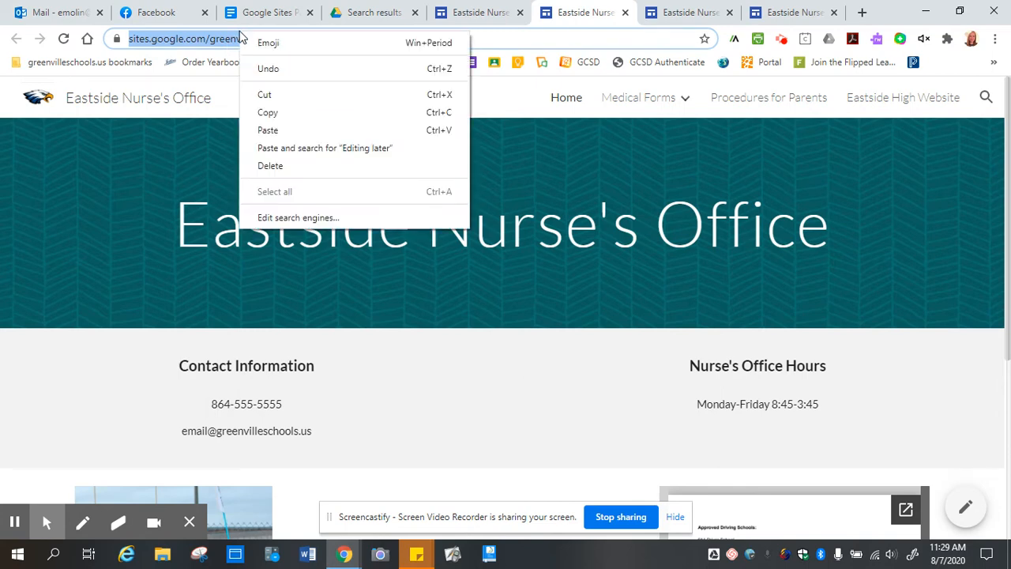
click(276, 116)
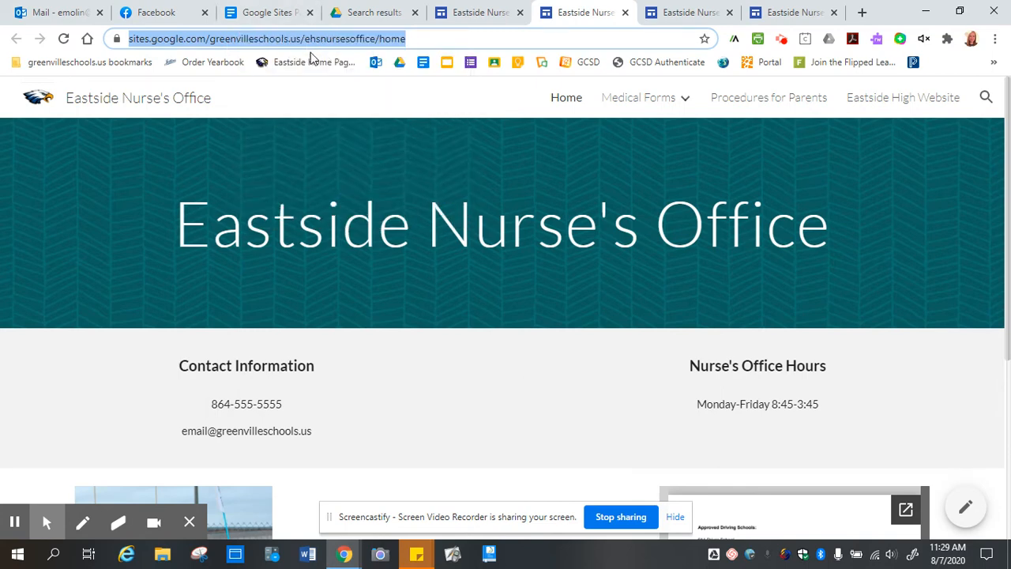
click(468, 11)
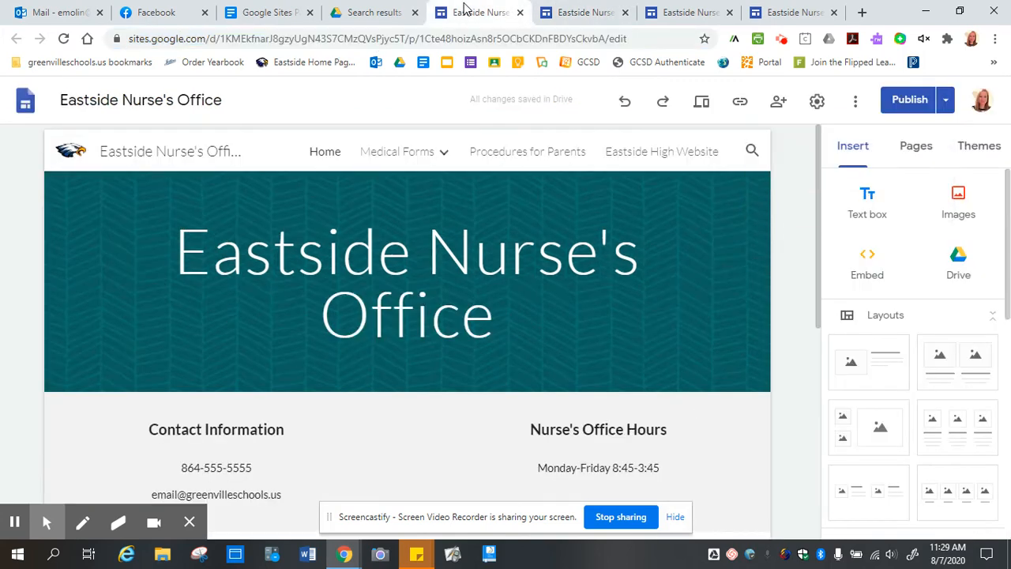
click(580, 12)
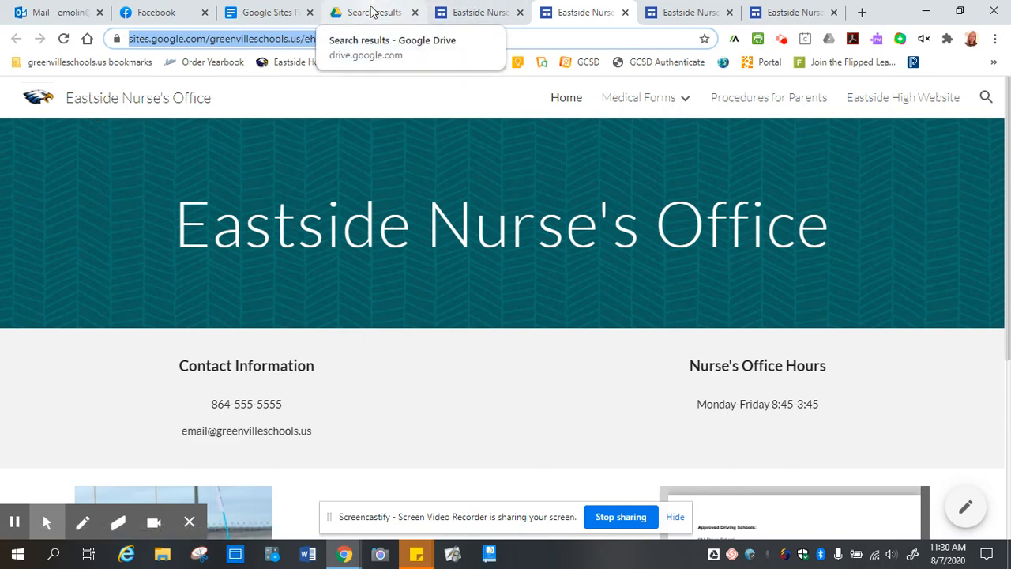
Go to My Drive and open the Eastside Nurse's Office site for editing from Quick Access.
click(255, 14)
click(409, 393)
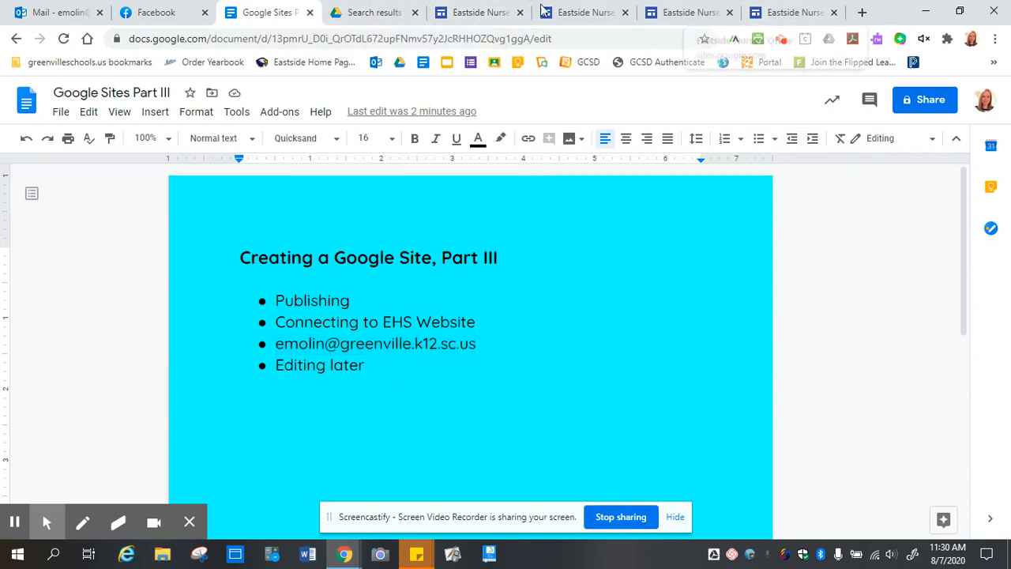
click(361, 16)
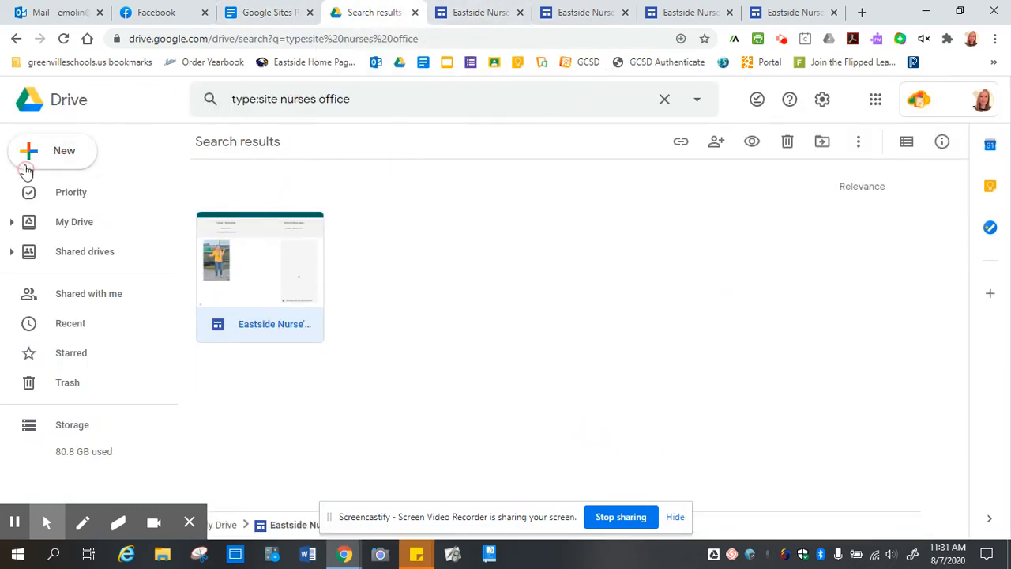
click(57, 223)
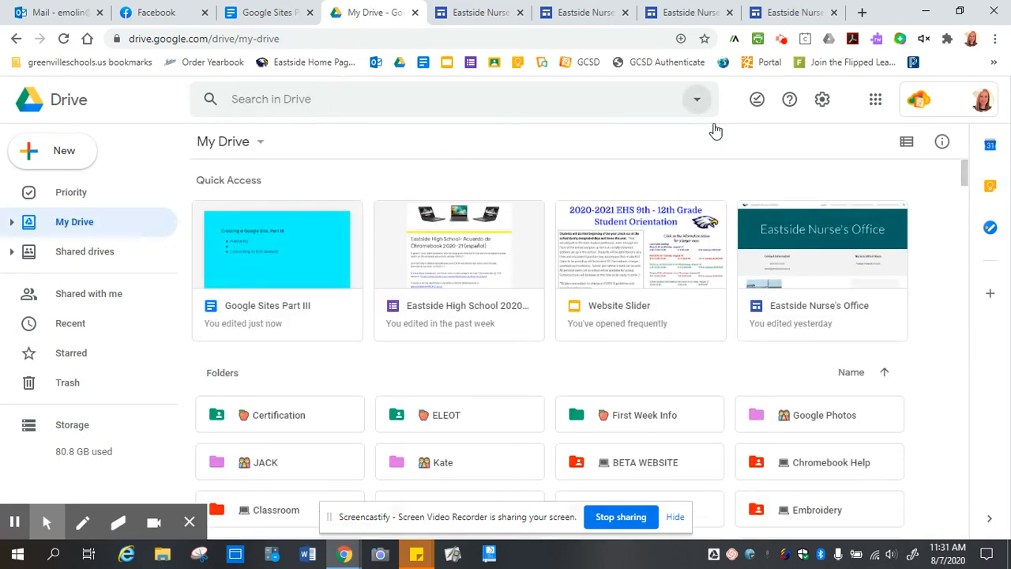
click(697, 99)
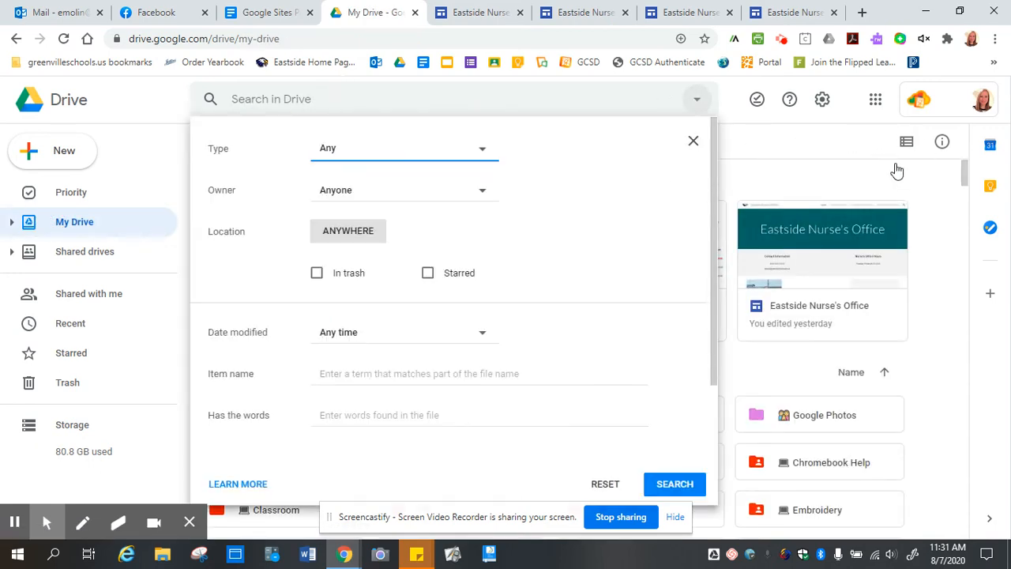
click(817, 306)
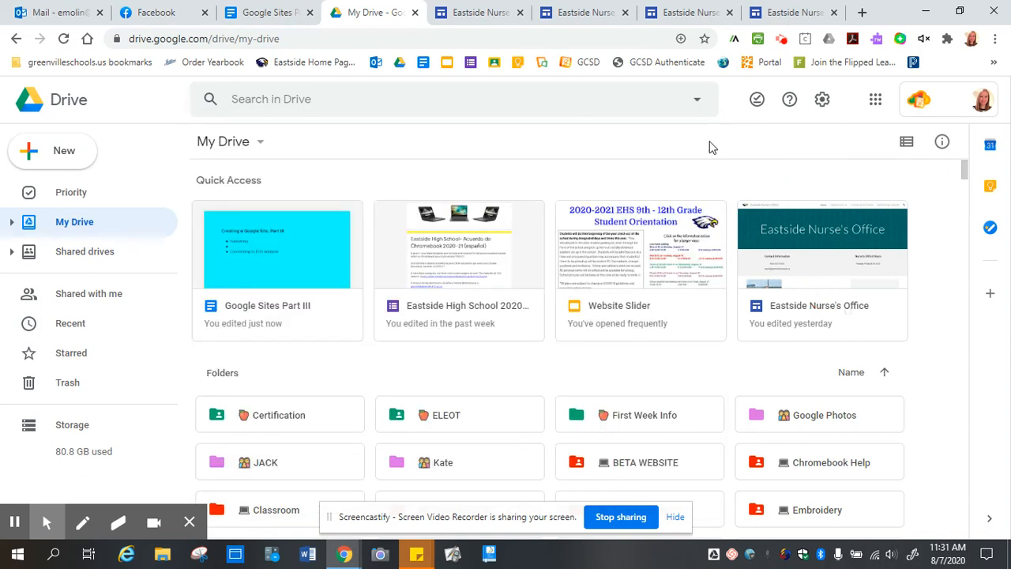
double_click(830, 242)
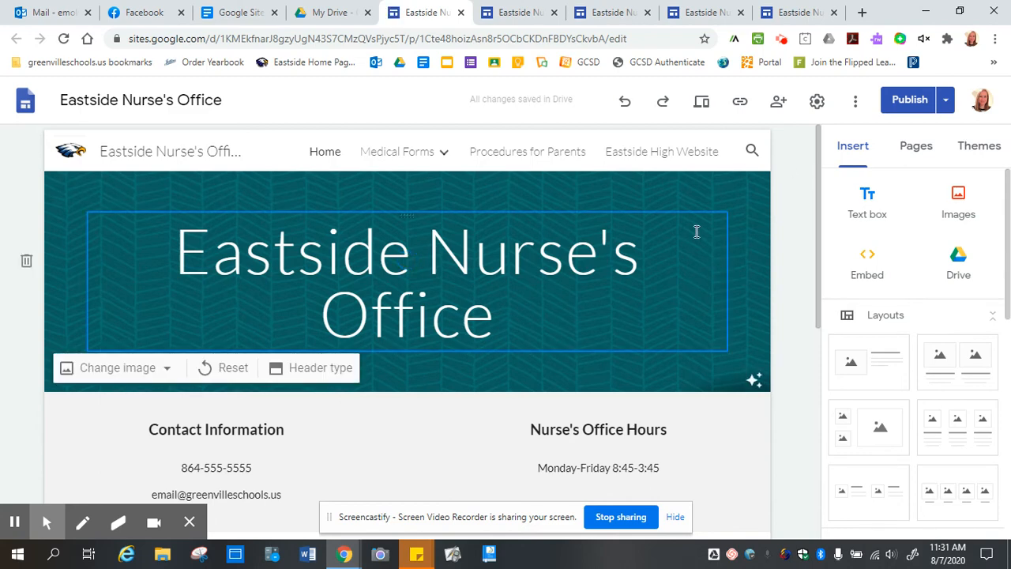
Insert an empty text box below the photo and embedded PDF on the home page.
scroll(685, 213, down, 4)
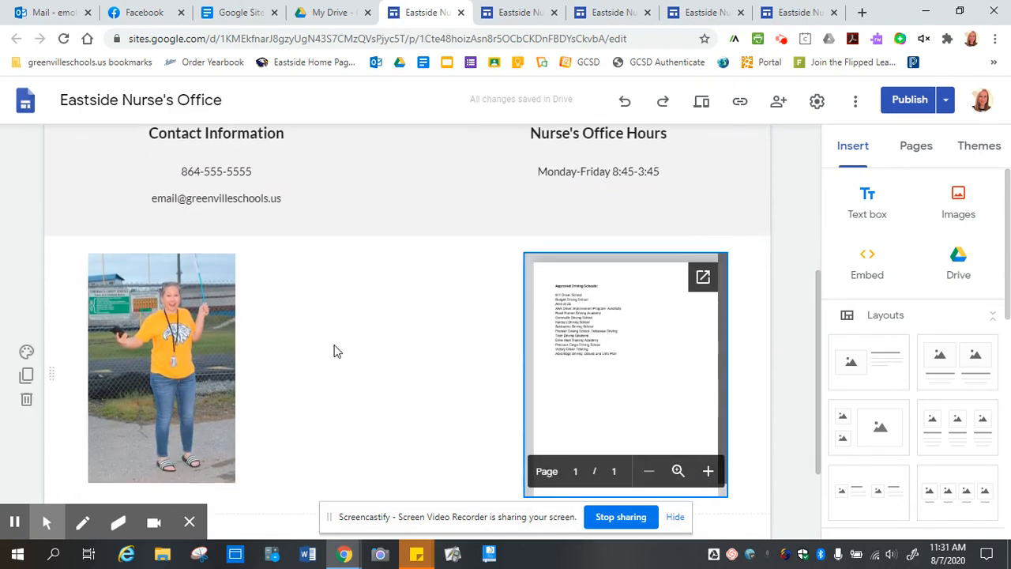
click(863, 202)
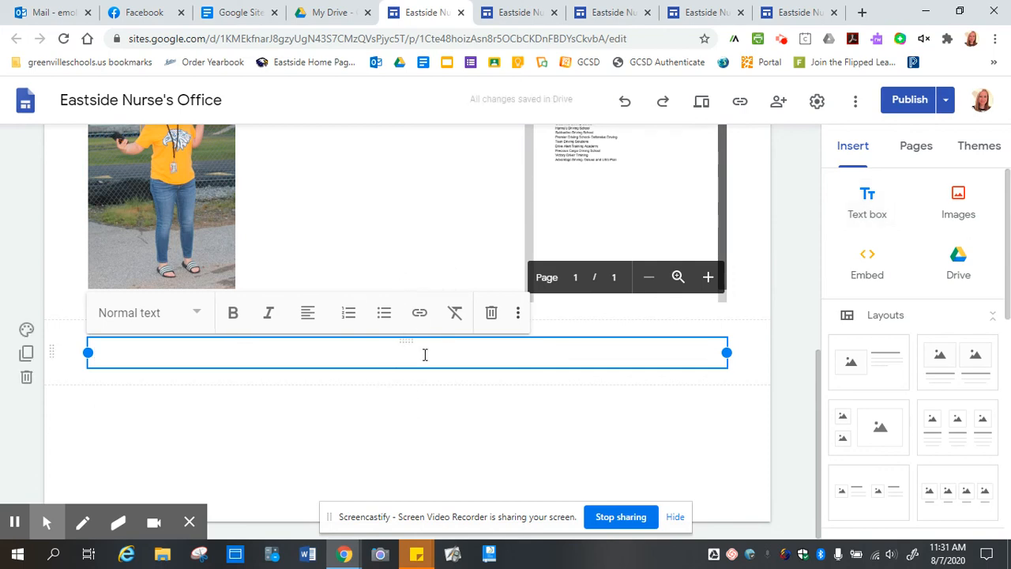
Type 'New Information for 2020-2021' in the text box and apply the Title style.
text(New Inforamtiojn)
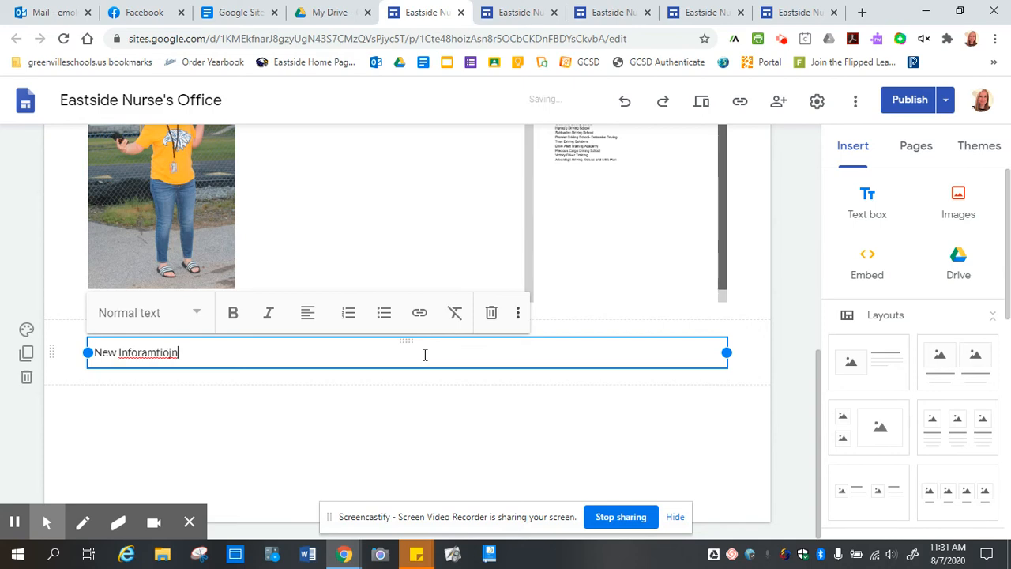
key(BackSpace)
key(BackSpace)
key(BackSpace)
key(BackSpace)
key(BackSpace)
key(BackSpace)
key(BackSpace)
text(mation for 2020-20)
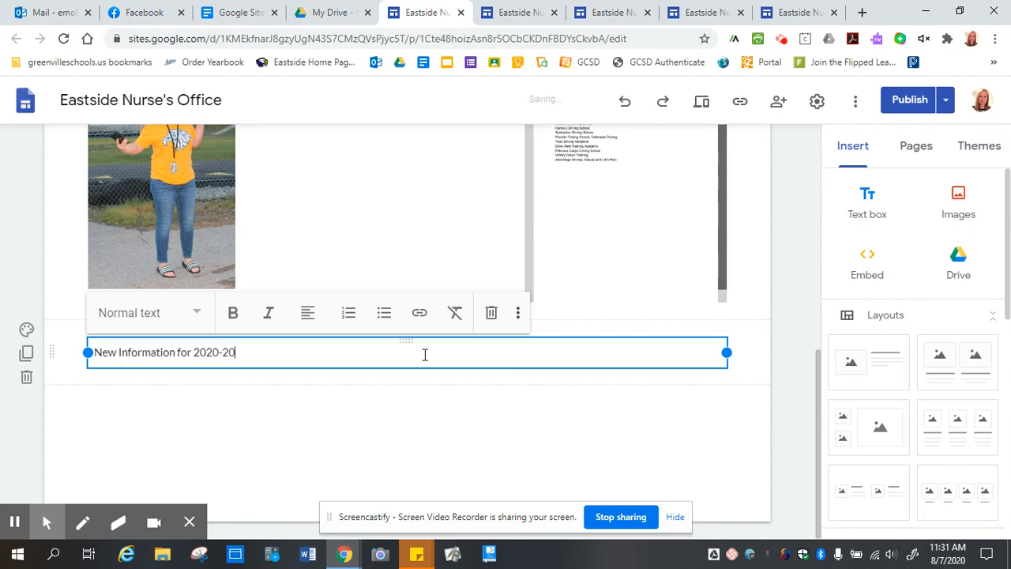
text(21)
click(197, 314)
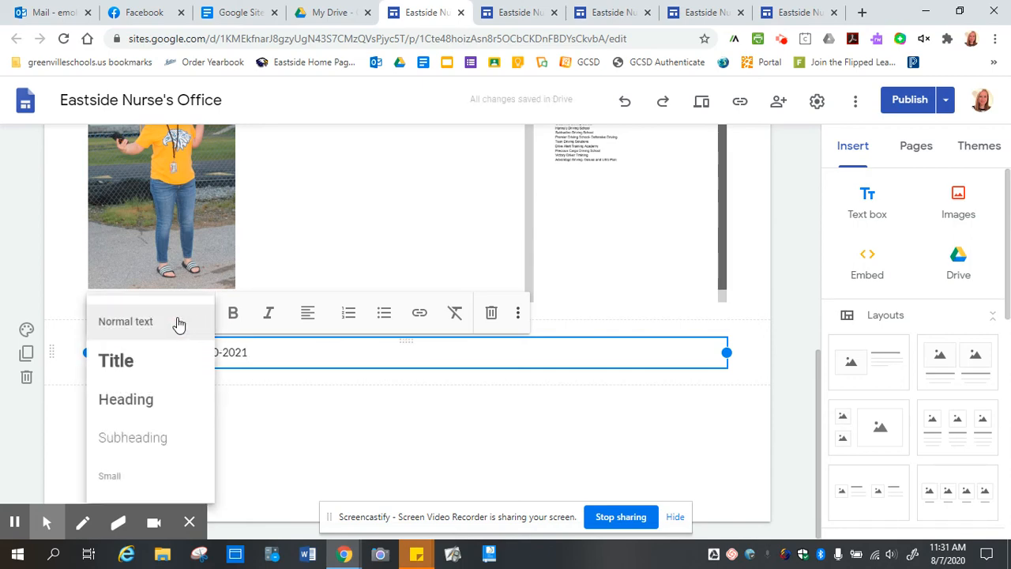
click(116, 360)
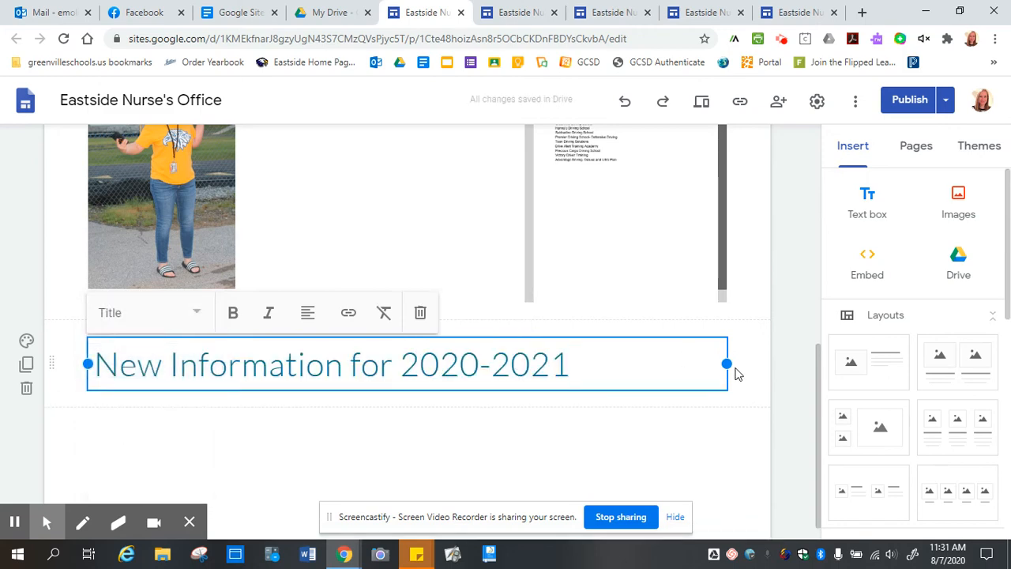
Narrow the title box, center-align its text and move it to the page centre.
drag(722, 365, 474, 375)
click(199, 332)
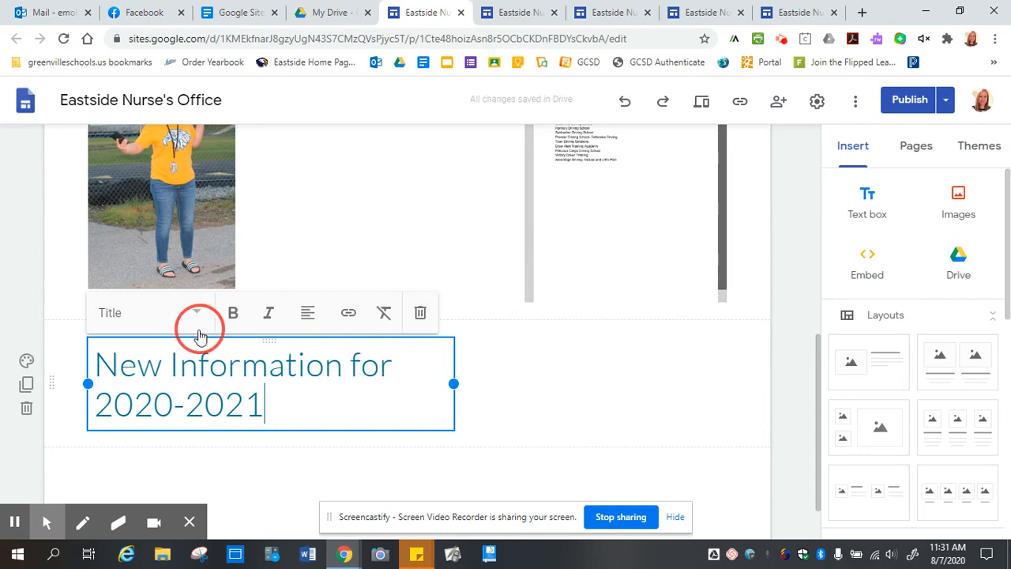
click(310, 316)
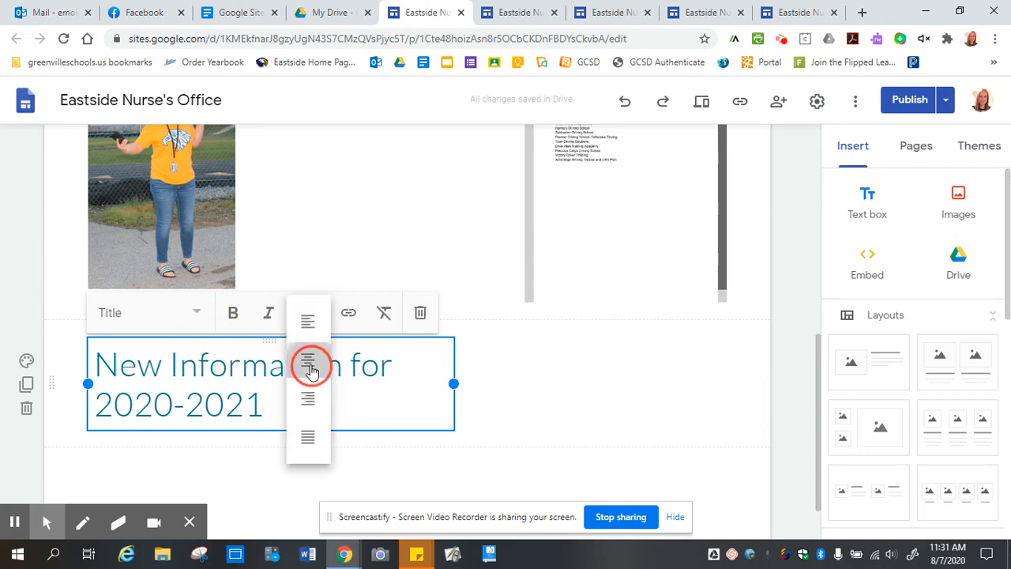
click(310, 366)
drag(267, 334, 400, 353)
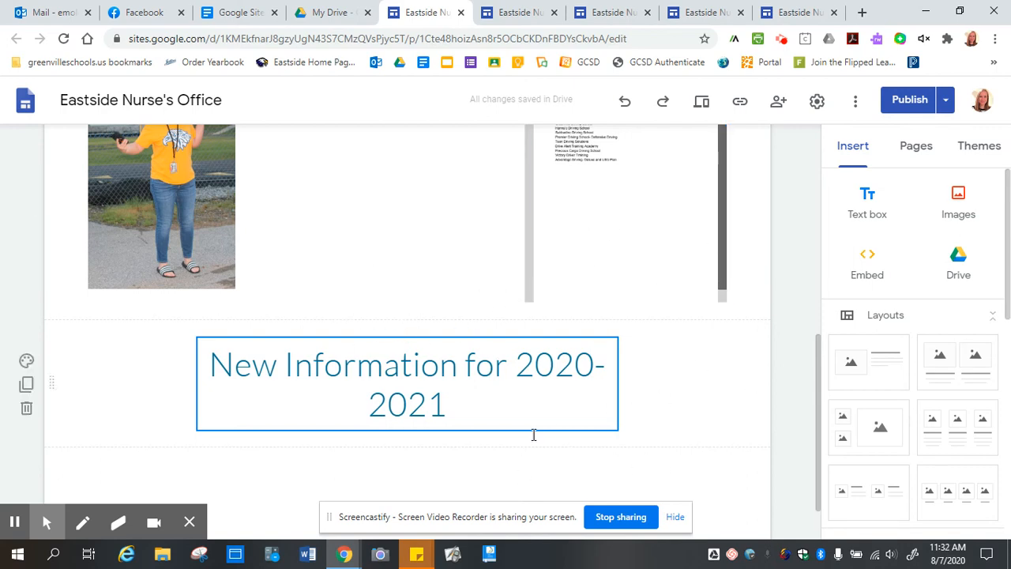
Open the Review changes and publish page comparing the Draft with the published home page.
click(911, 105)
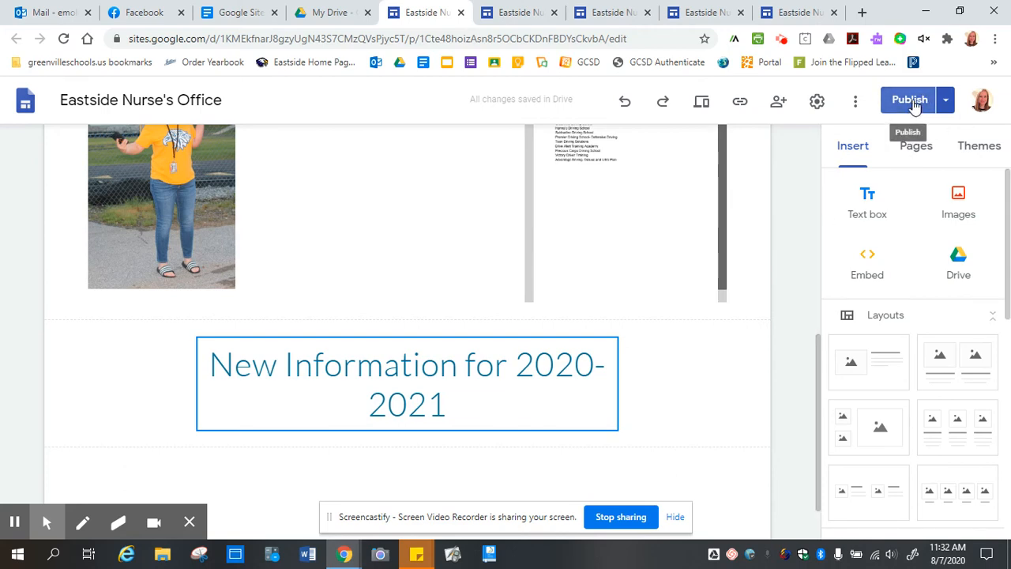
click(912, 103)
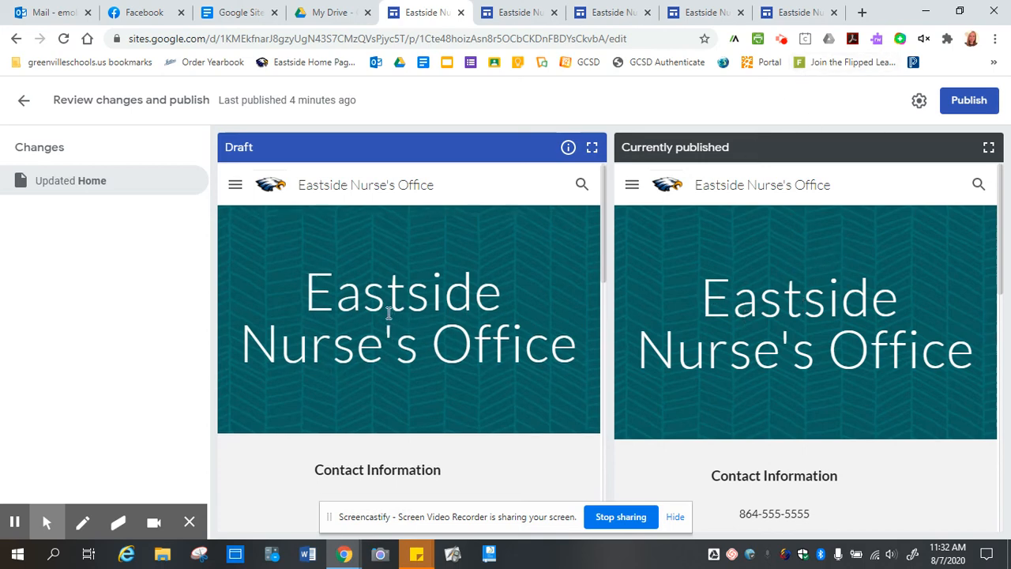
Compare the Draft and Currently published previews, then publish the updated Home page.
scroll(388, 300, down, 10)
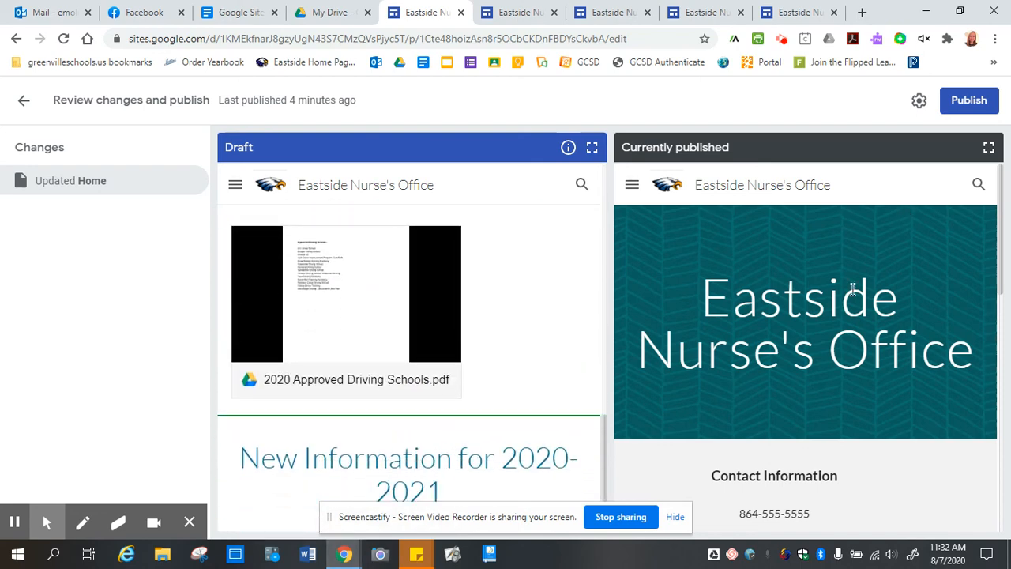
scroll(853, 288, down, 10)
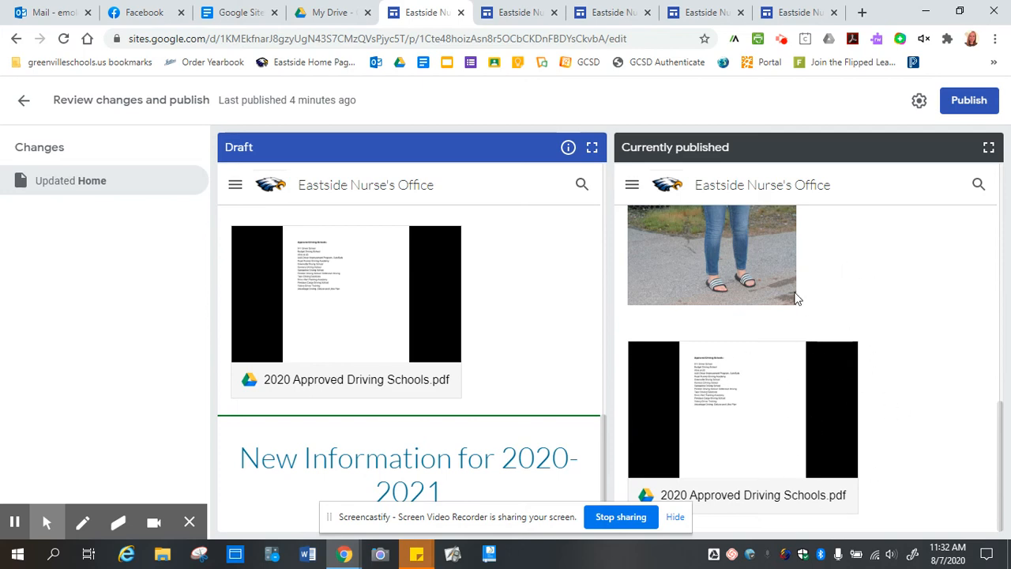
scroll(350, 305, up, 10)
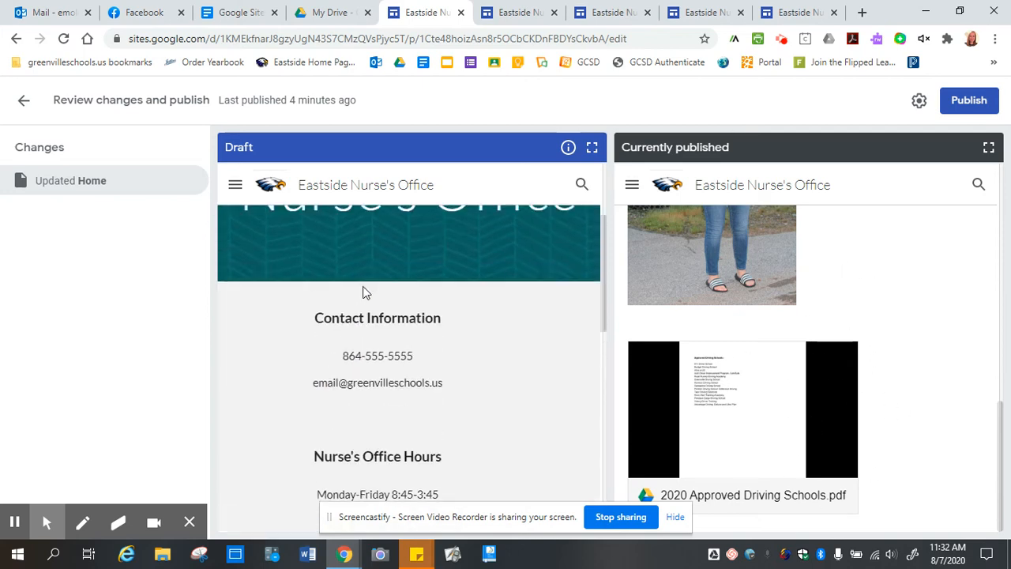
scroll(914, 364, up, 10)
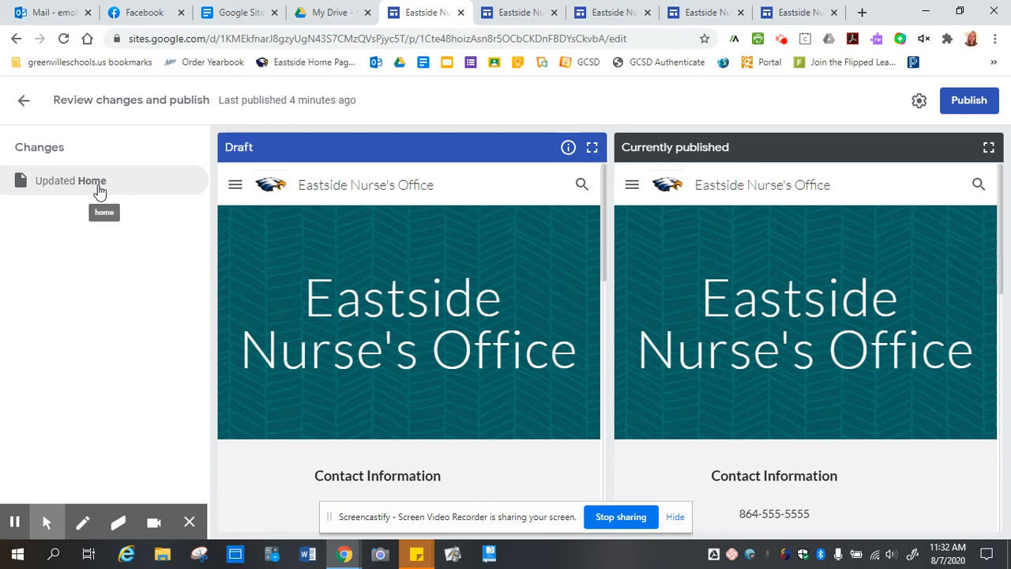
scroll(808, 294, down, 10)
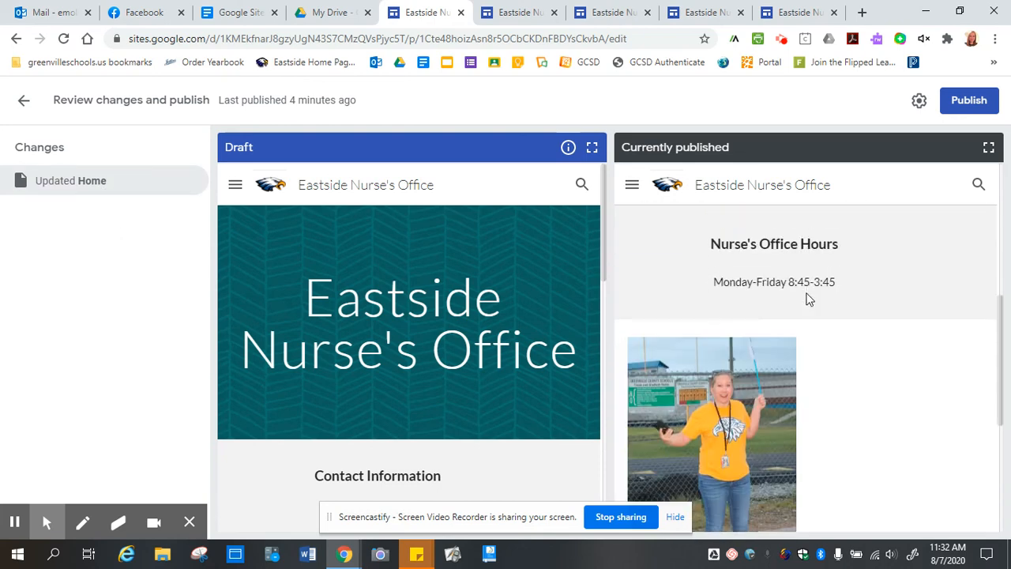
scroll(361, 368, down, 10)
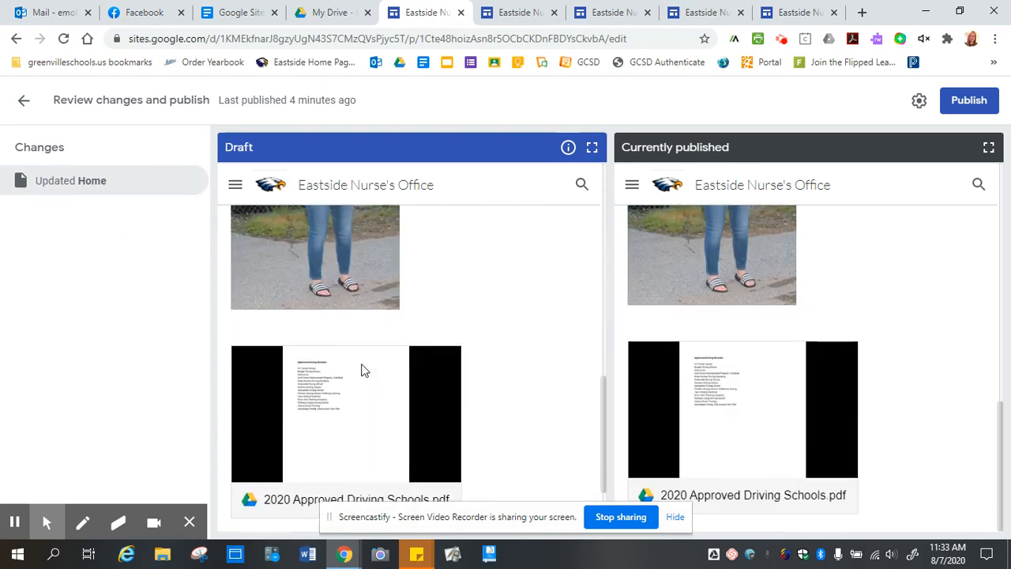
scroll(361, 369, up, 10)
scroll(968, 332, up, 10)
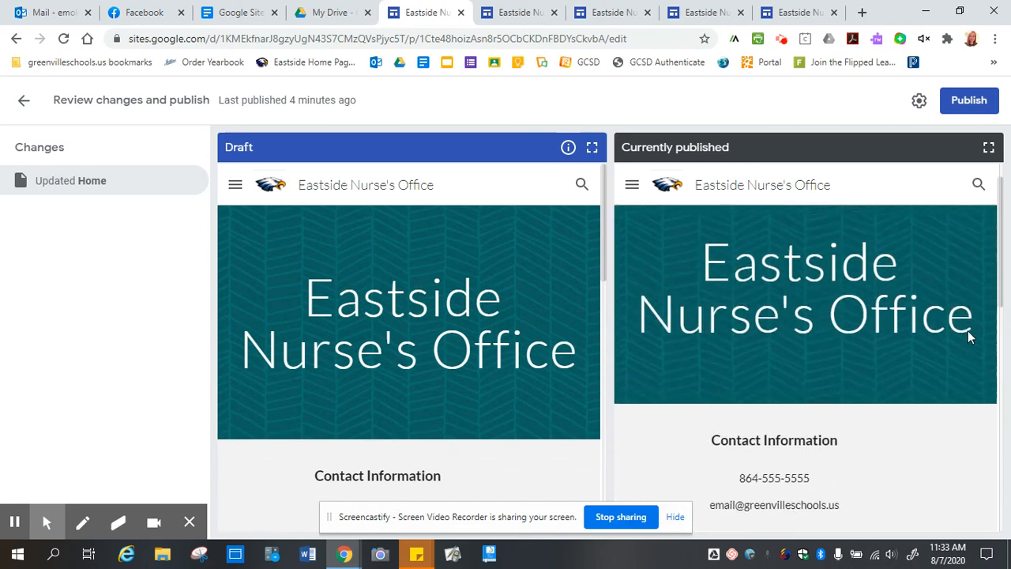
click(969, 101)
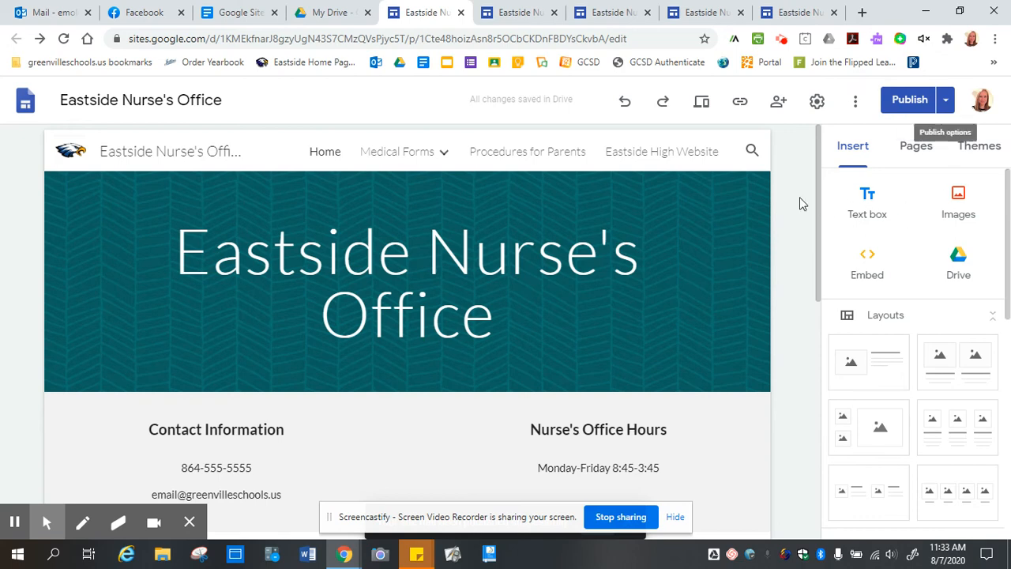
Open the Eastside High School website in a new tab and go to the Science staff page.
click(862, 12)
click(313, 70)
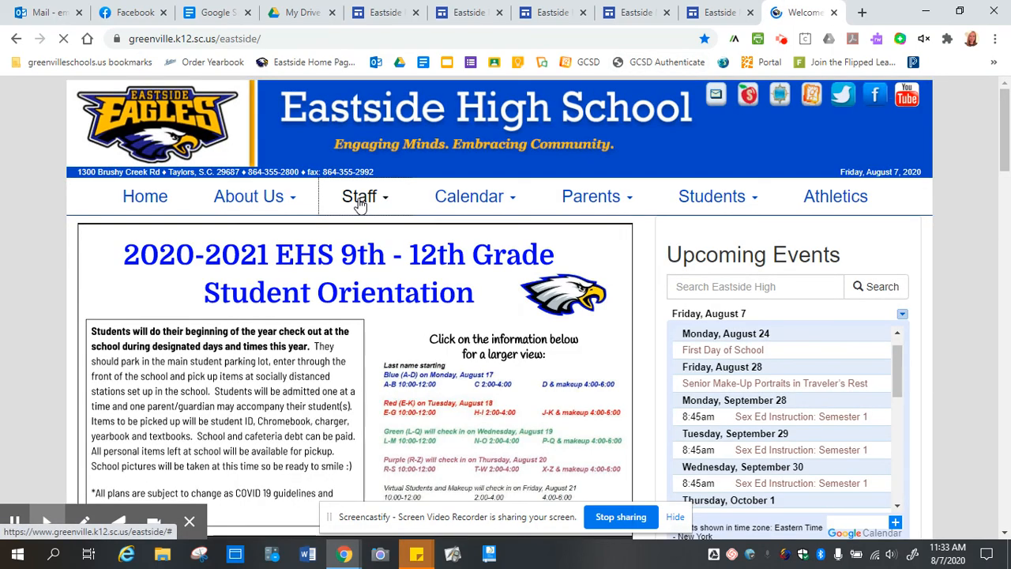
click(360, 202)
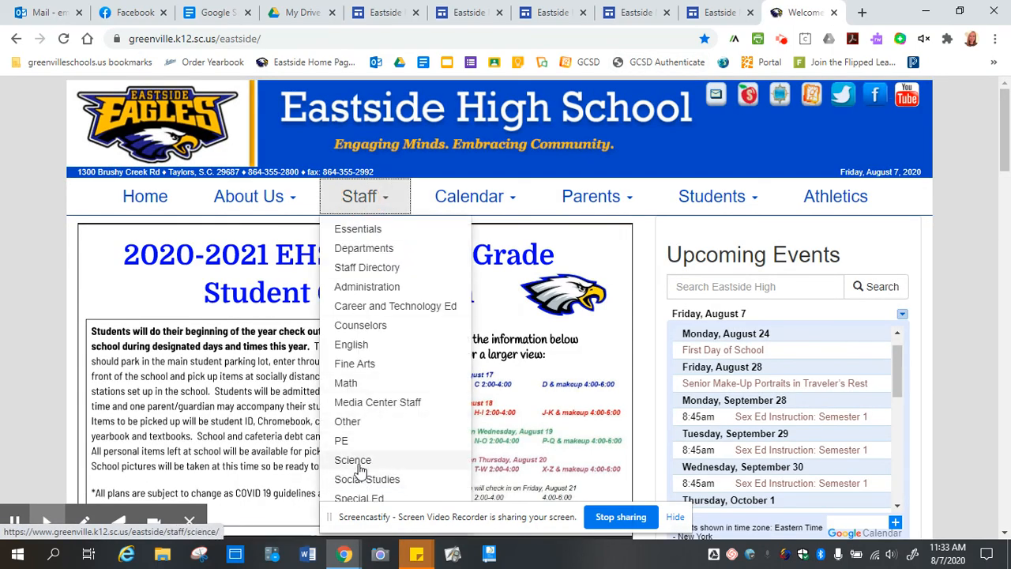
click(359, 461)
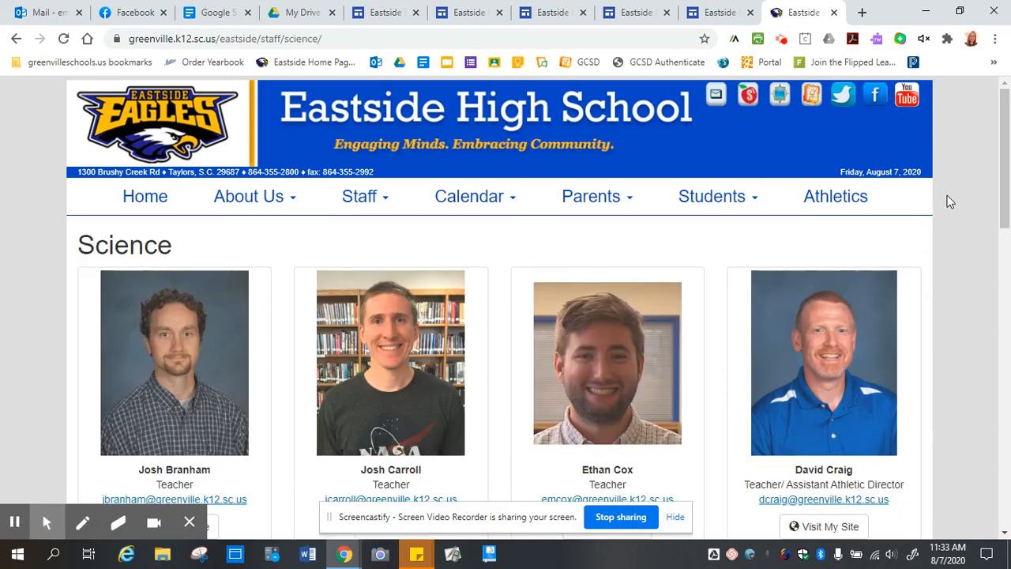
View the first Science teacher's linked website, then return to the Nurse's Office editor.
scroll(948, 199, down, 3)
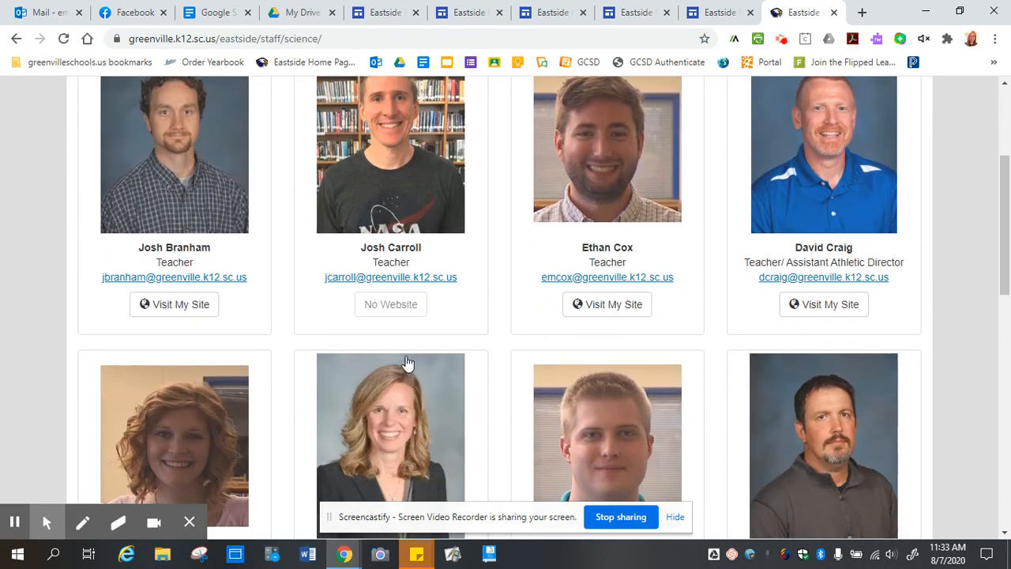
click(153, 308)
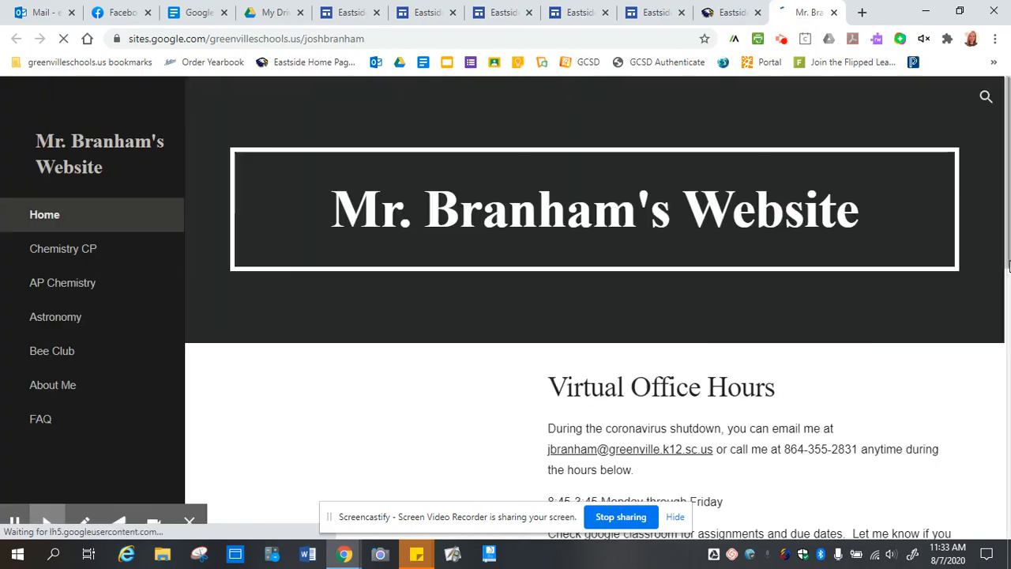
scroll(624, 245, down, 9)
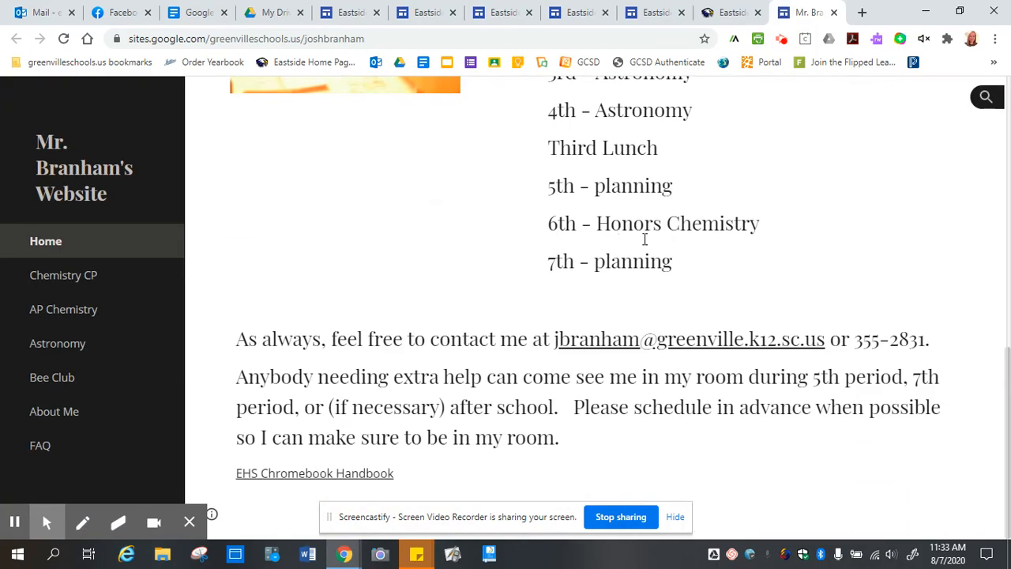
scroll(774, 241, up, 10)
scroll(775, 240, down, 8)
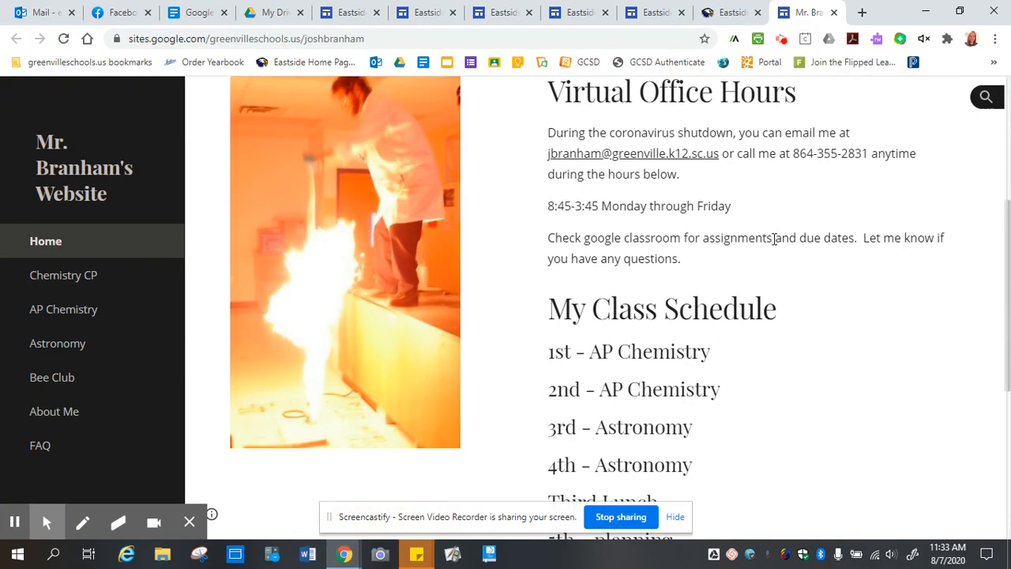
scroll(775, 237, up, 10)
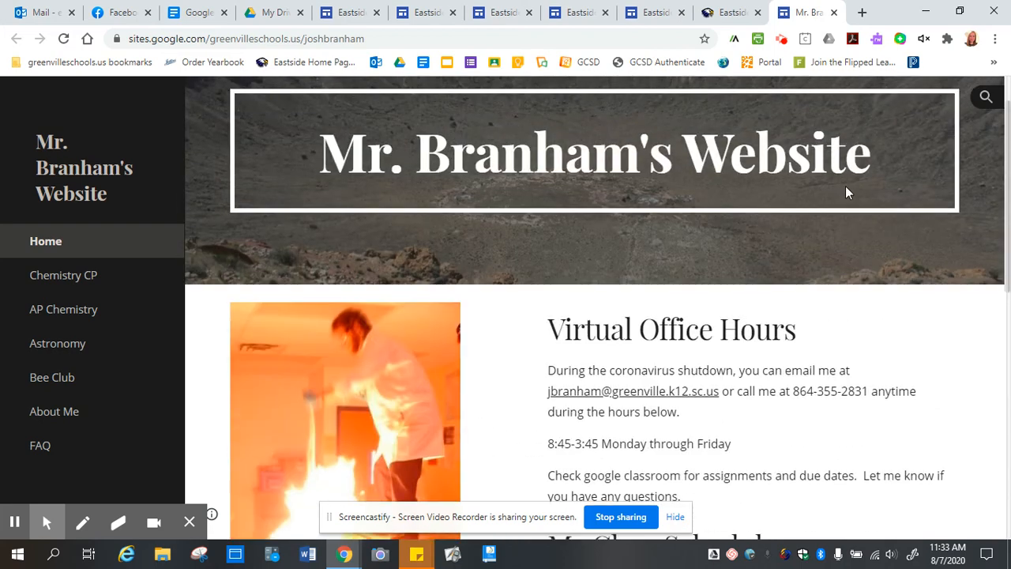
click(723, 11)
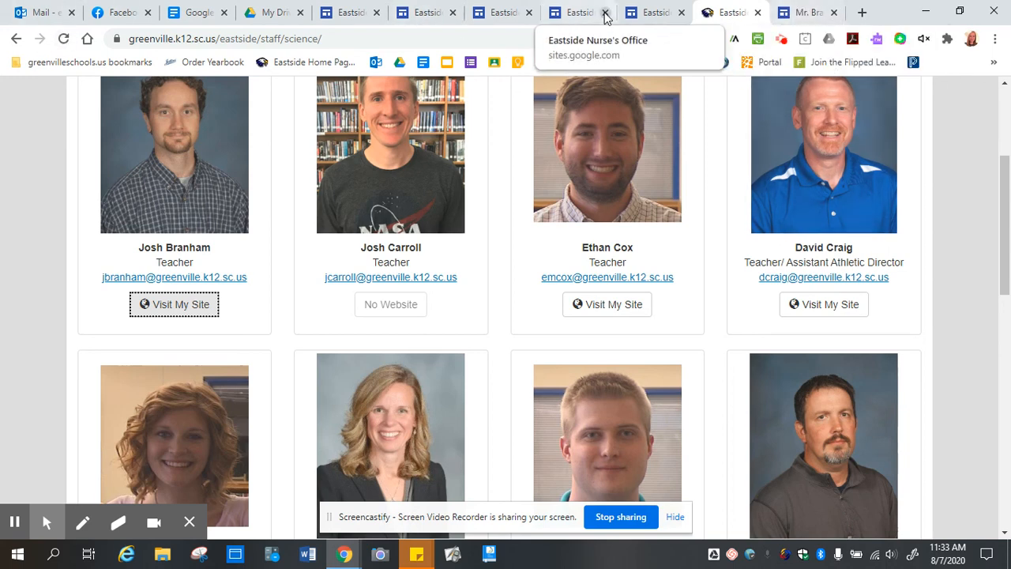
click(655, 13)
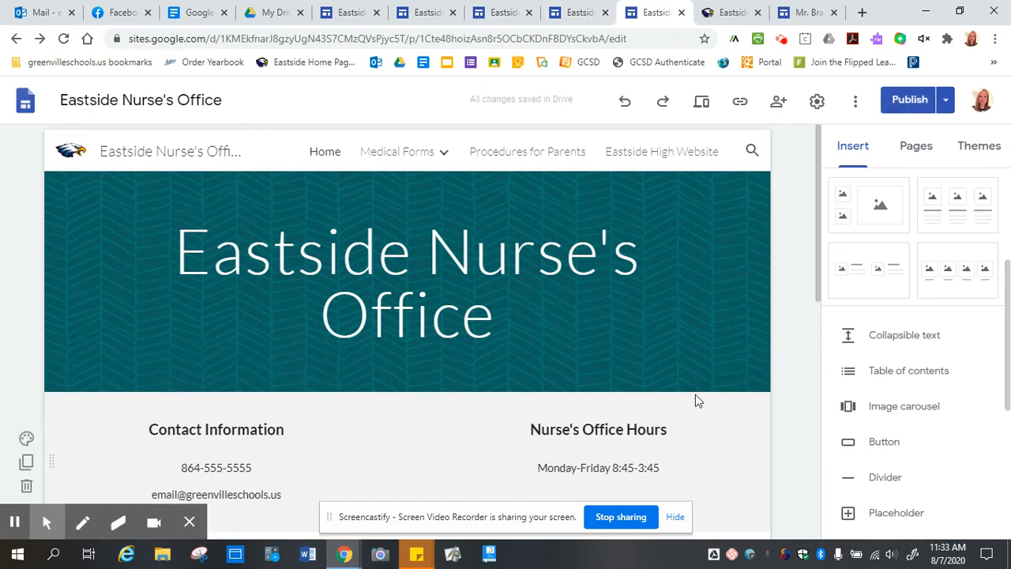
On the Procedures for Parents page, test that the Eastside High Website link opens the school site.
scroll(696, 391, down, 3)
scroll(696, 377, down, 3)
scroll(689, 338, up, 10)
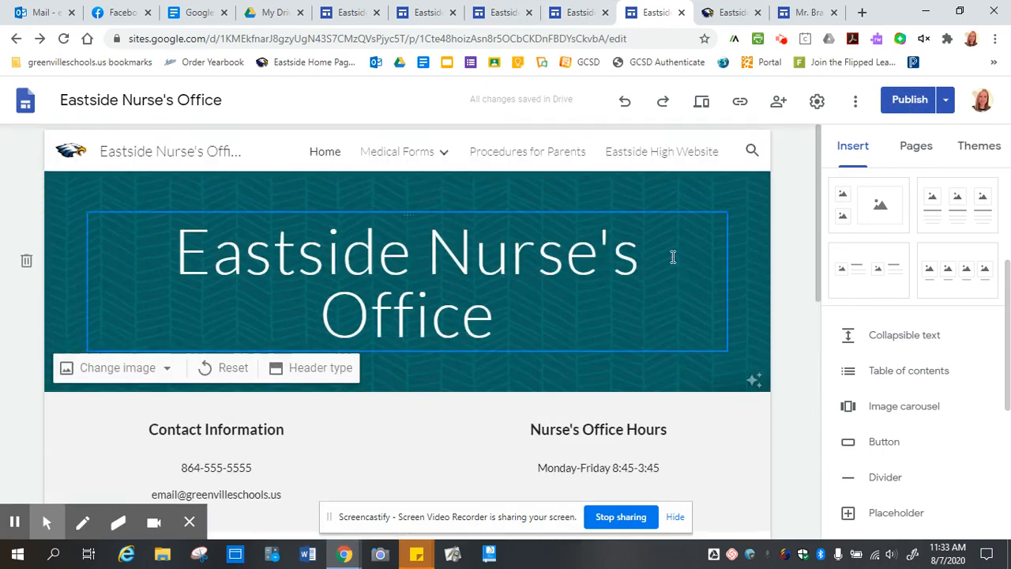
mouse_move(441, 156)
click(508, 152)
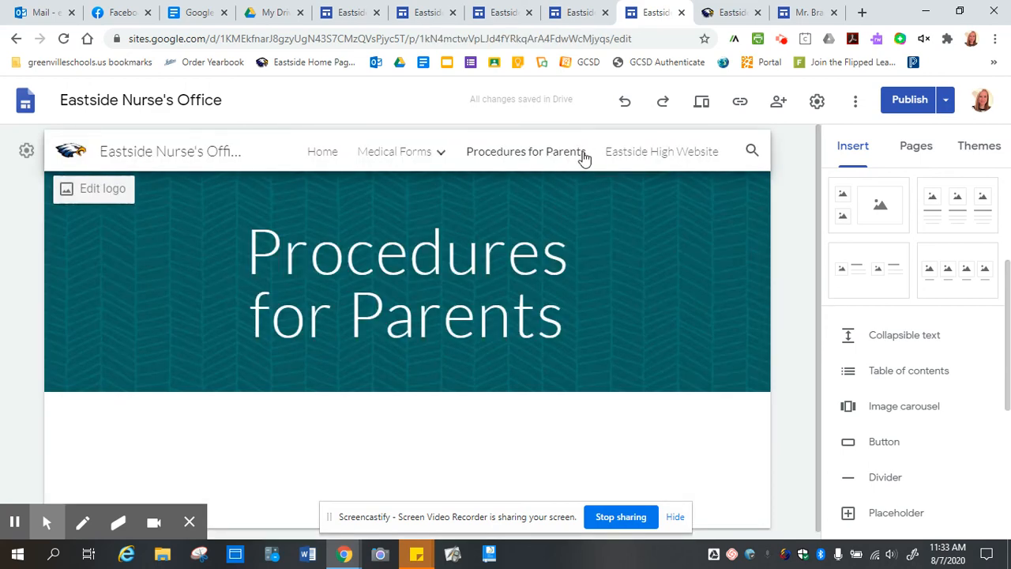
click(646, 157)
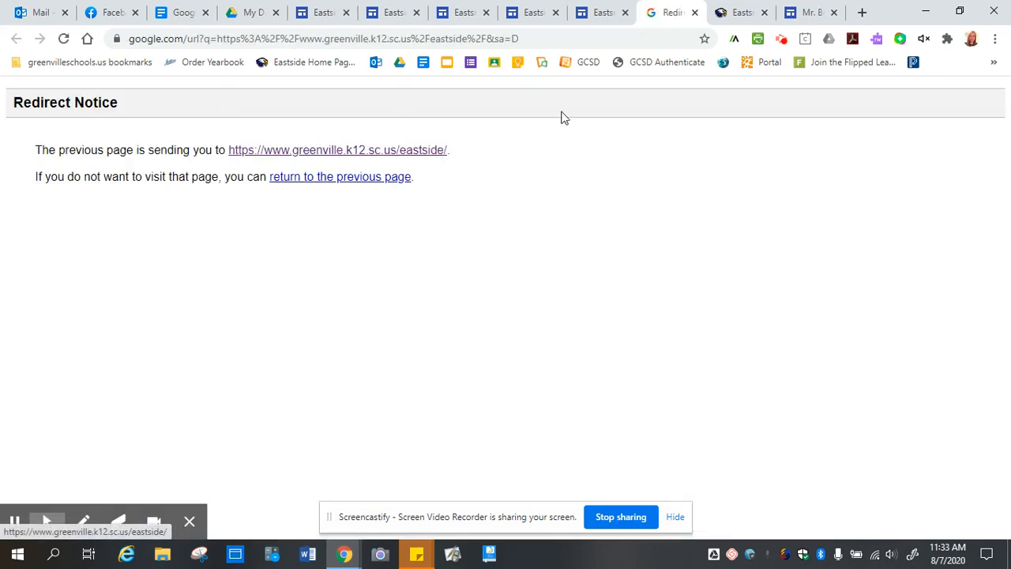
Return to the Nurse's Office site, then go back to the lesson outline's Publishing item.
click(593, 16)
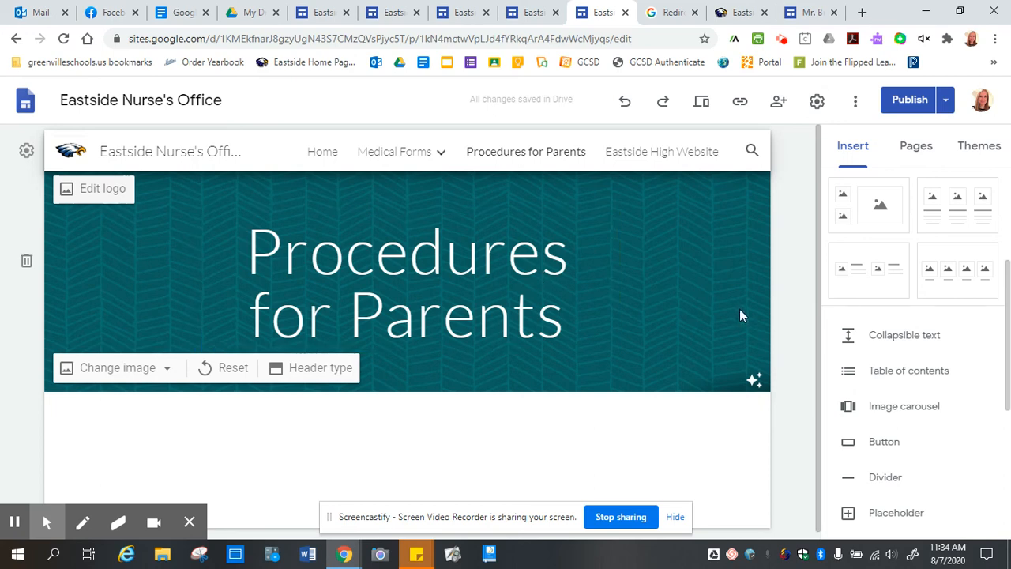
click(161, 14)
click(341, 300)
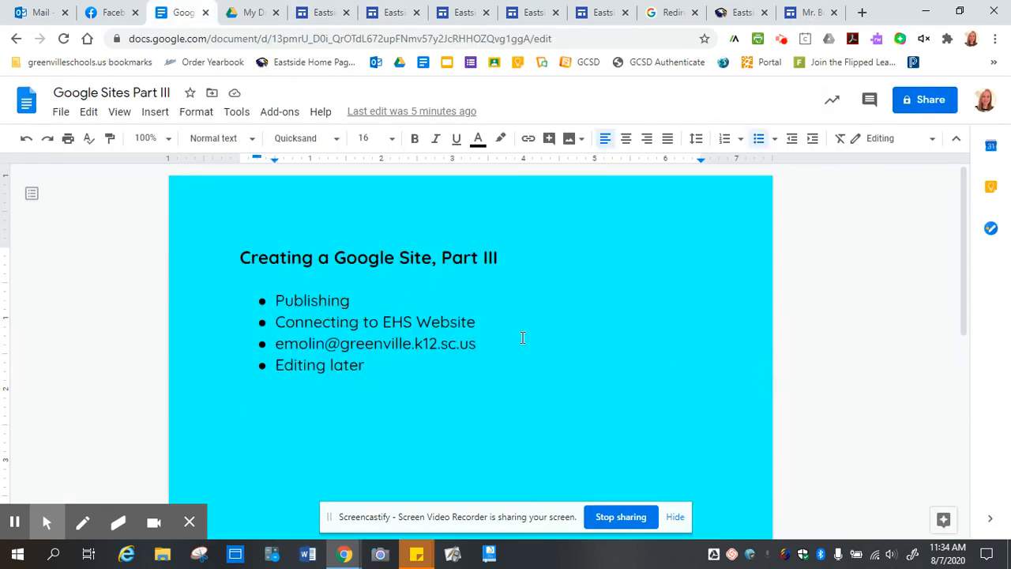
click(498, 324)
click(423, 363)
click(584, 418)
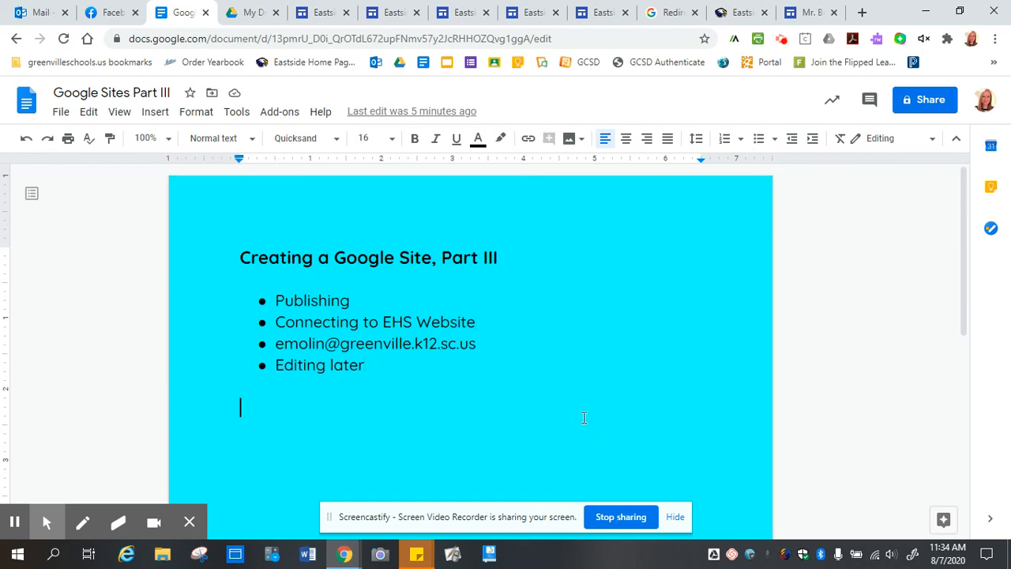
click(429, 372)
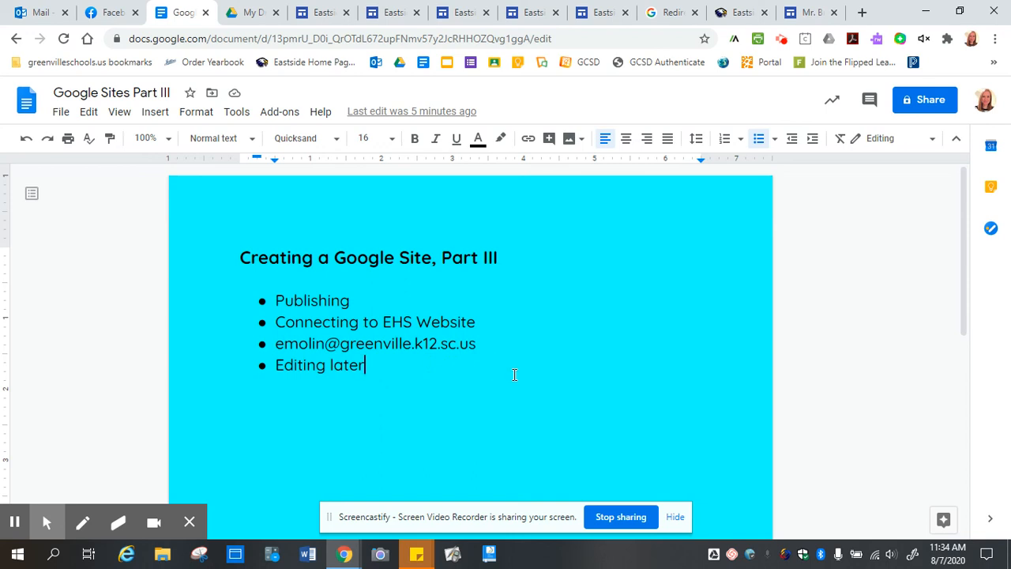